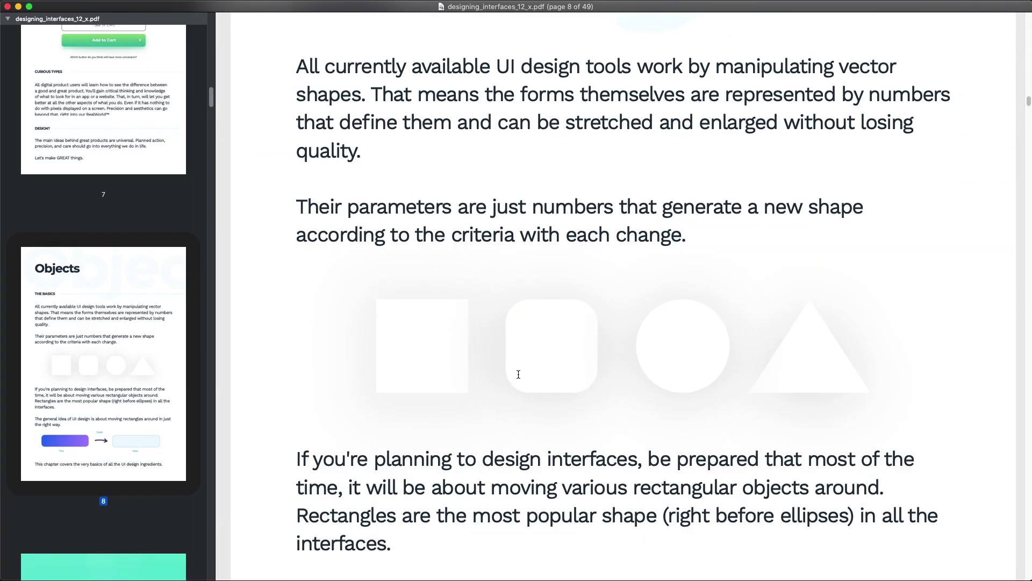
# Step: Scroll the PDF in Preview from page 8 down to the Fill and Border sections on page 15
pyautogui.scroll(-10, 518, 375)
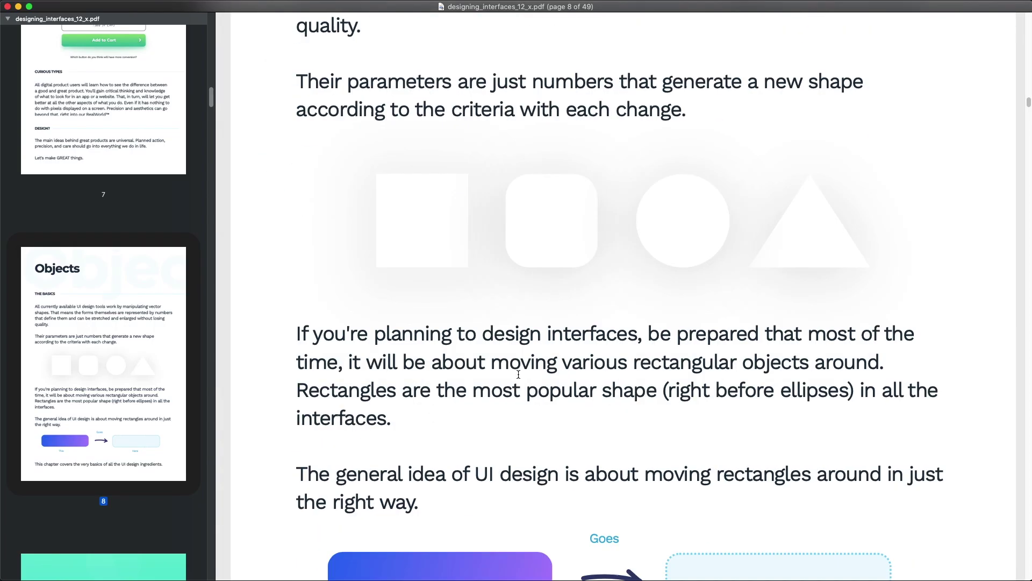
pyautogui.scroll(-6, 518, 374)
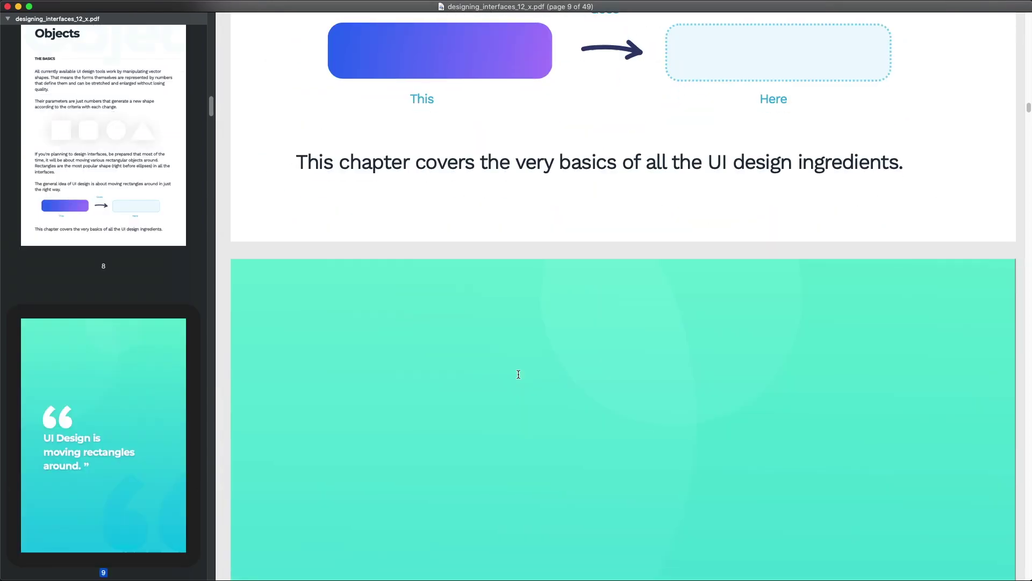
pyautogui.scroll(-12, 517, 375)
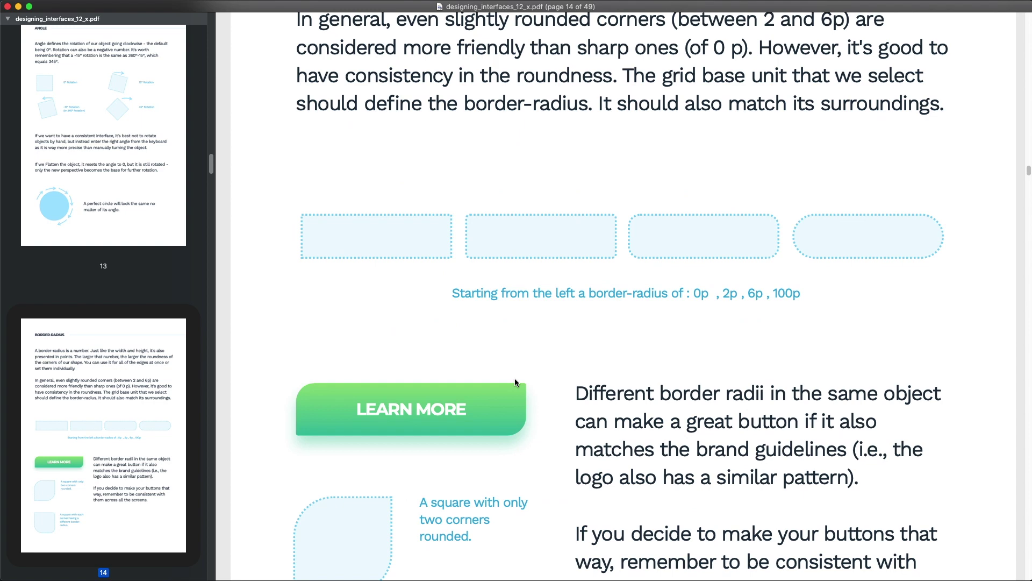
pyautogui.scroll(-15, 515, 378)
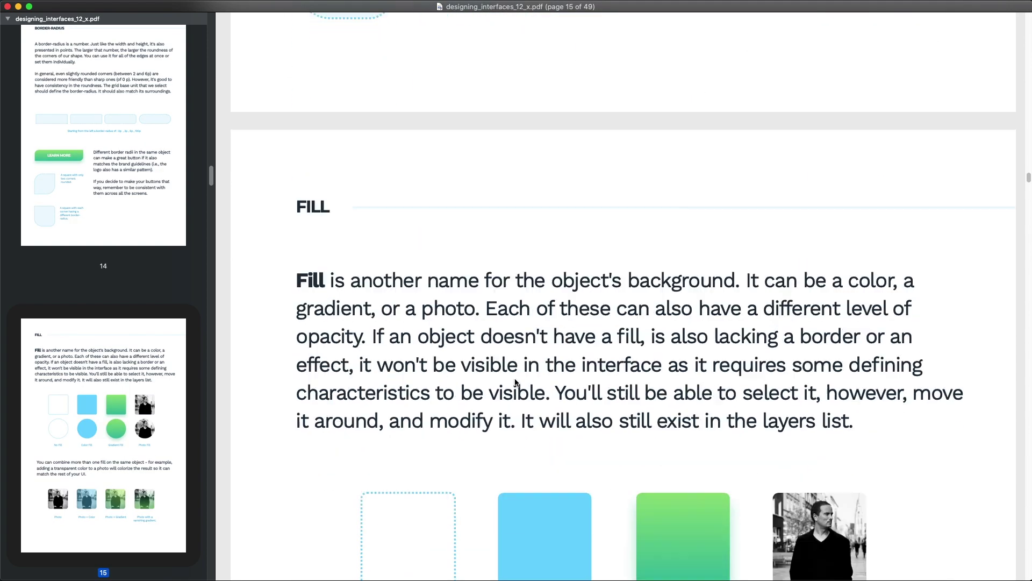
pyautogui.scroll(-15, 515, 382)
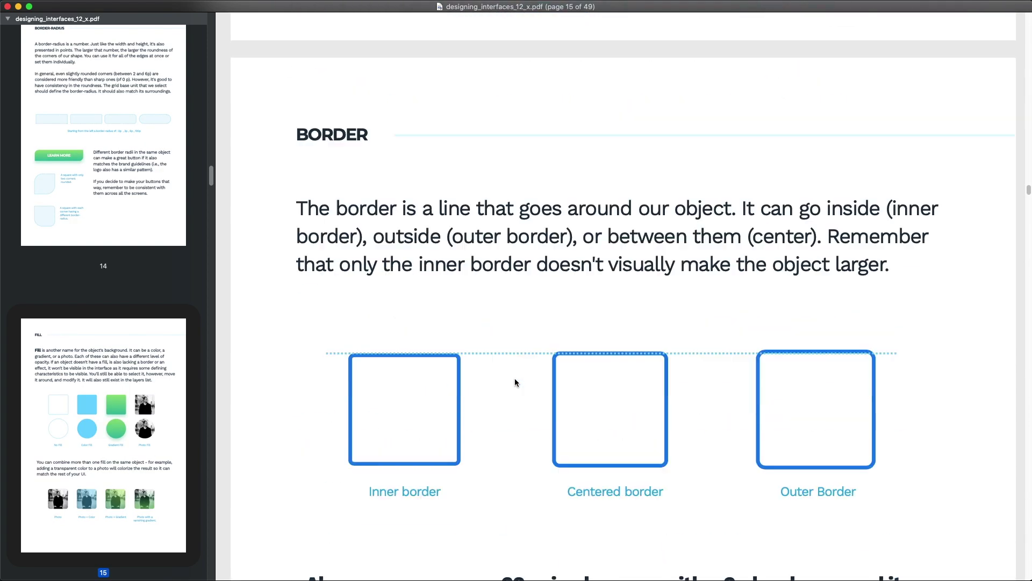
pyautogui.scroll(-15, 514, 381)
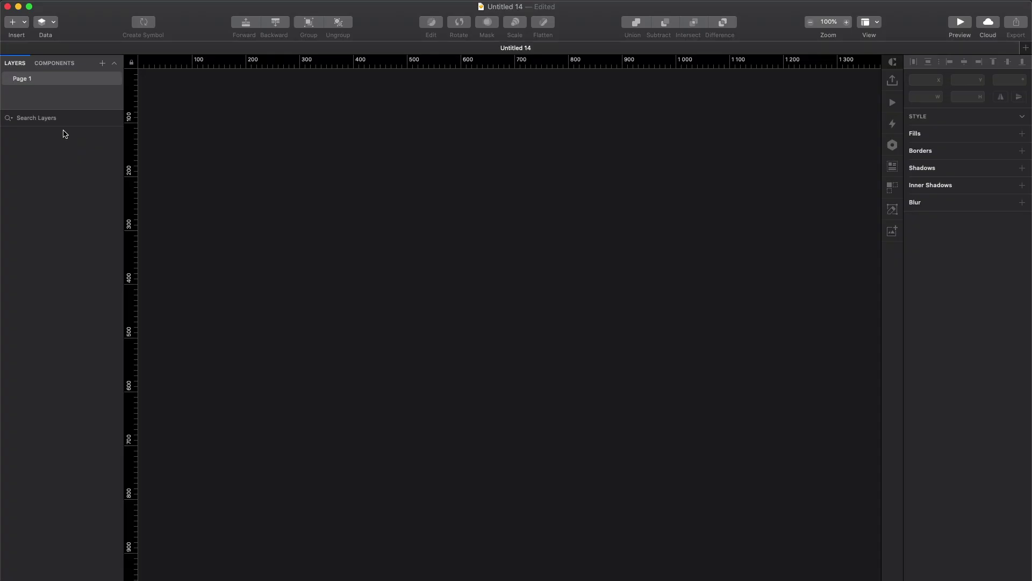
# Step: Draw a large artboard, then a 156 × 83 grey rectangle on its upper left
pyautogui.press('a')
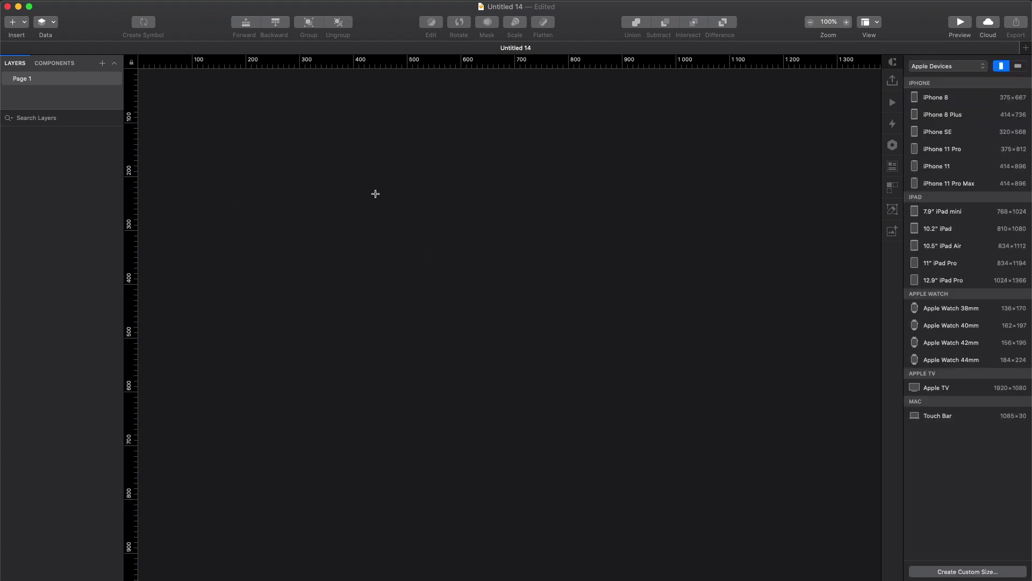
pyautogui.moveTo(293, 116); pyautogui.dragTo(785, 546)
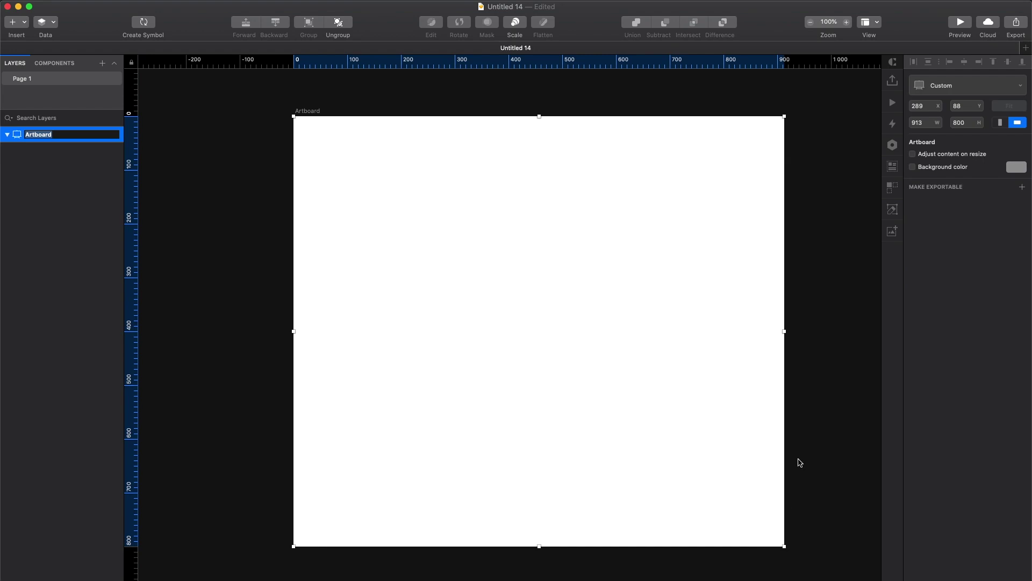
pyautogui.click(820, 408)
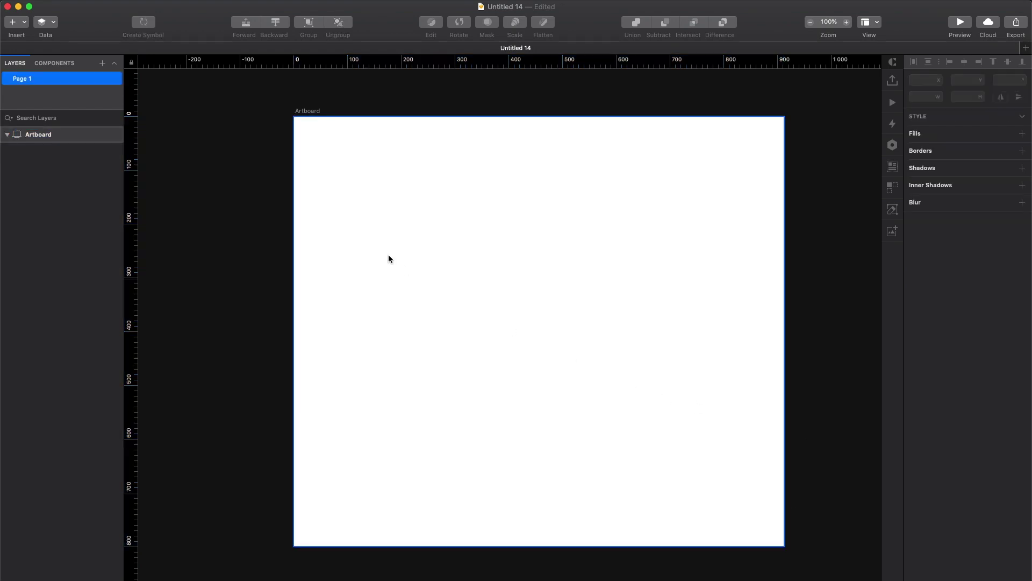
pyautogui.press('r')
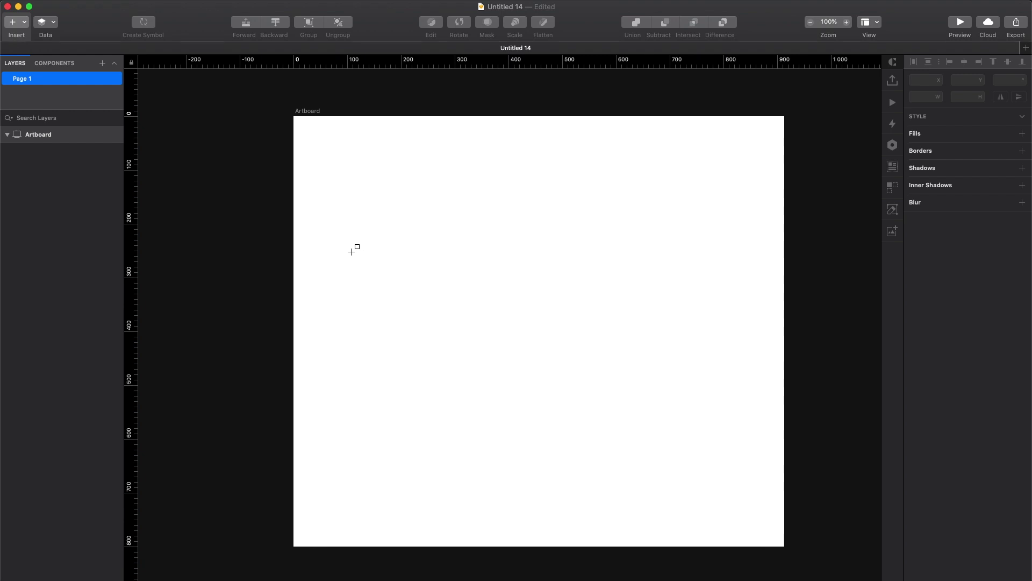
pyautogui.moveTo(352, 251); pyautogui.dragTo(475, 296)
# Step: Resize the rectangle to 200 × 200 and move it to x 81, y 300
pyautogui.moveTo(415, 277); pyautogui.dragTo(482, 276)
pyautogui.press('Escape')
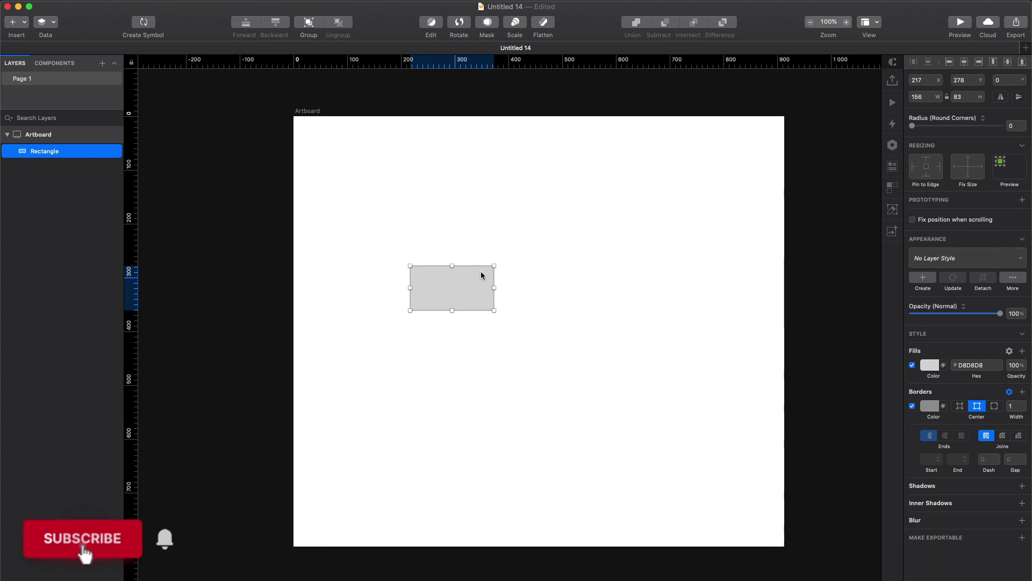
pyautogui.click(926, 95)
pyautogui.write('200')
pyautogui.press('Tab')
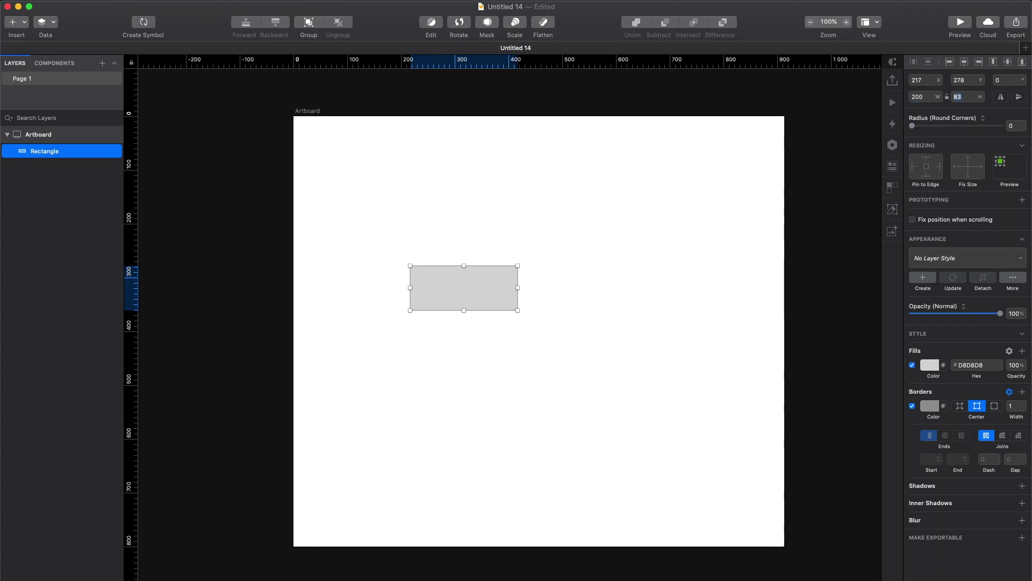
pyautogui.write('200')
pyautogui.press('Return')
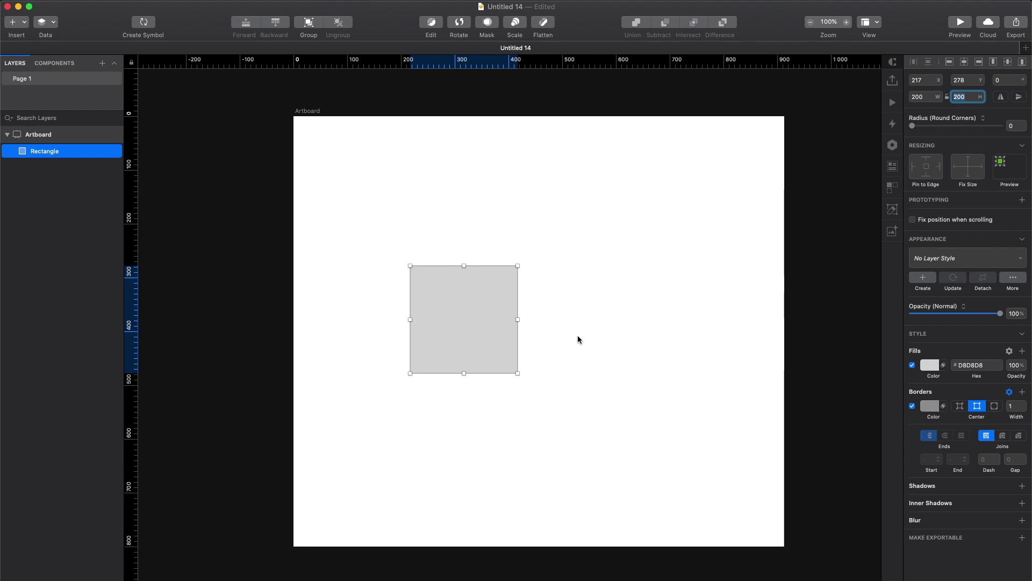
pyautogui.moveTo(484, 351); pyautogui.dragTo(412, 359)
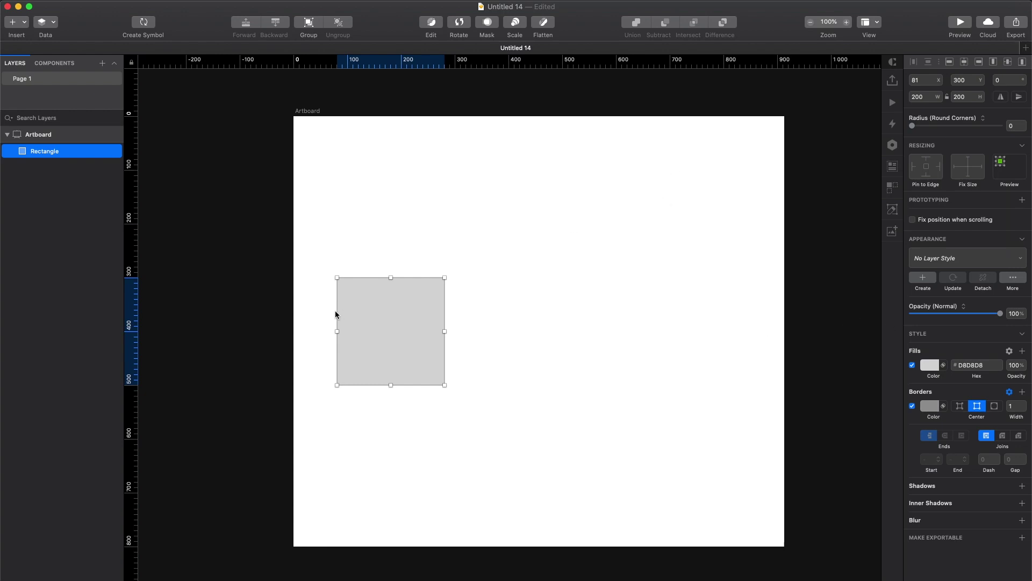
# Step: Duplicate the square to the right and nudge the copy to an 80-point gap
pyautogui.press('super+d')
pyautogui.moveTo(393, 359); pyautogui.dragTo(543, 366)
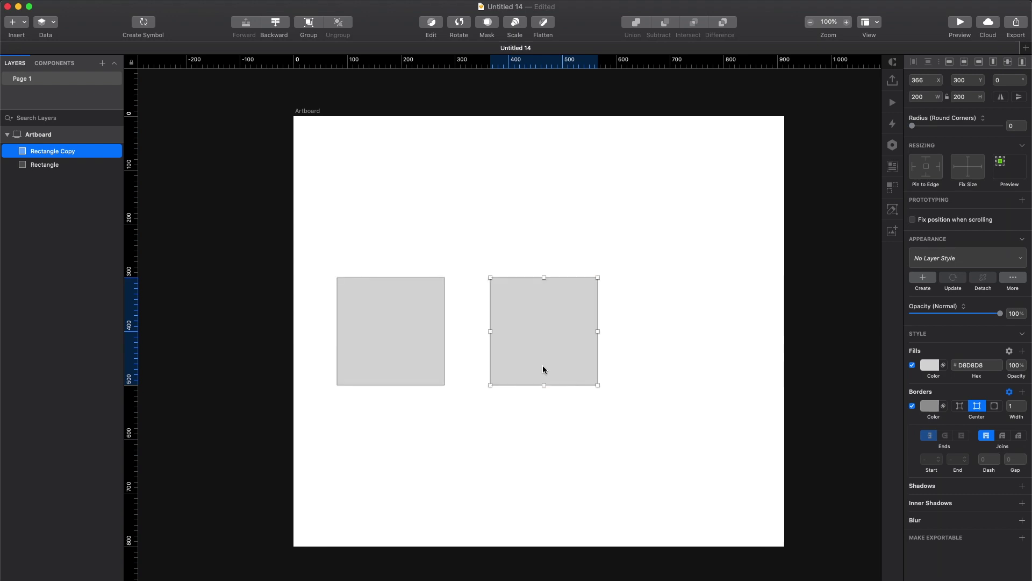
pyautogui.press('alt')
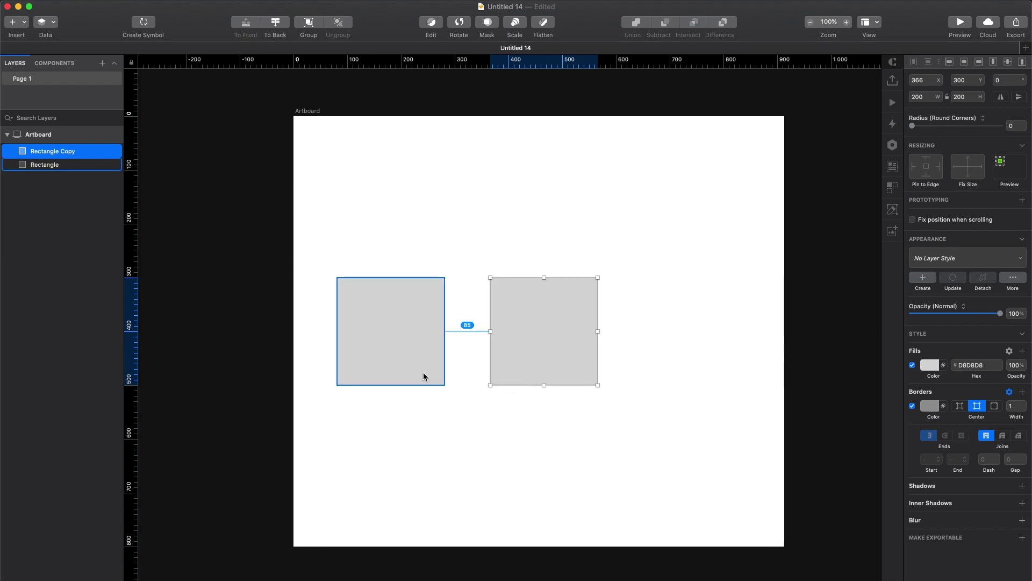
pyautogui.press('Left')
pyautogui.press('Left')
pyautogui.press('Left')
pyautogui.press('Left')
pyautogui.press('Left')
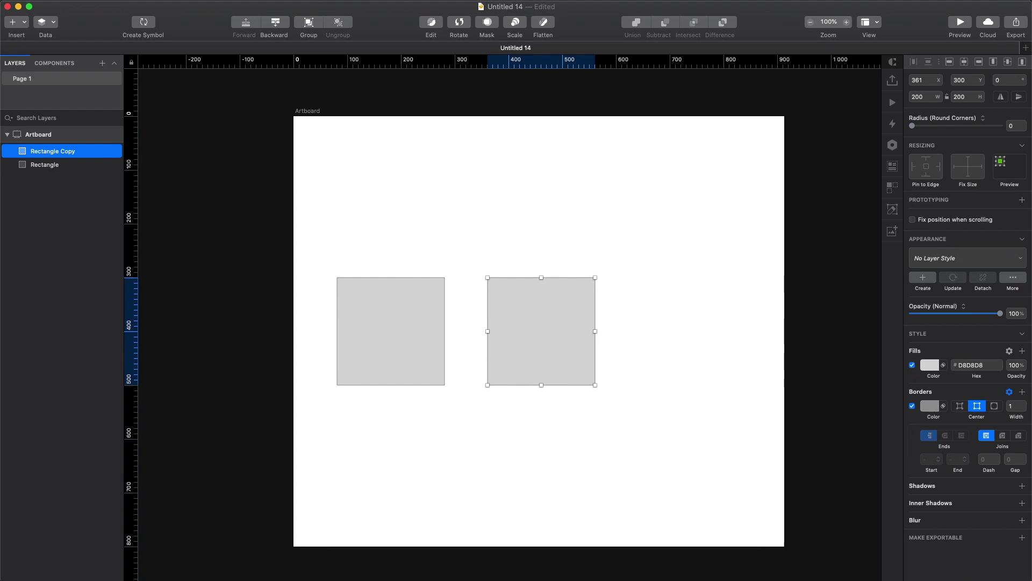
# Step: Back in Sketch, draw a circle to the right of the two squares
pyautogui.press('super+Tab')
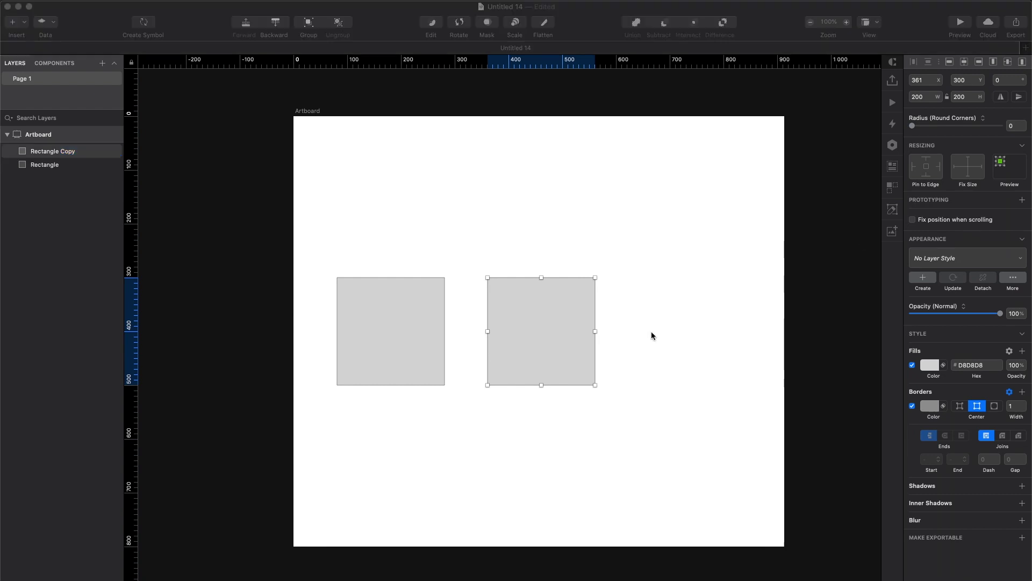
pyautogui.click(650, 350)
pyautogui.click(529, 352)
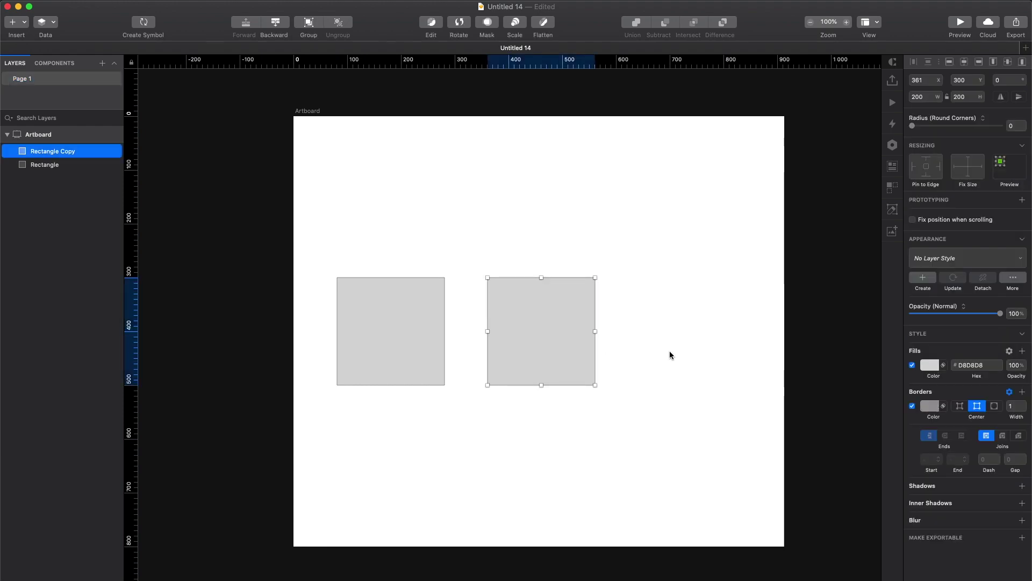
pyautogui.press('o')
pyautogui.moveTo(633, 278); pyautogui.dragTo(740, 380)
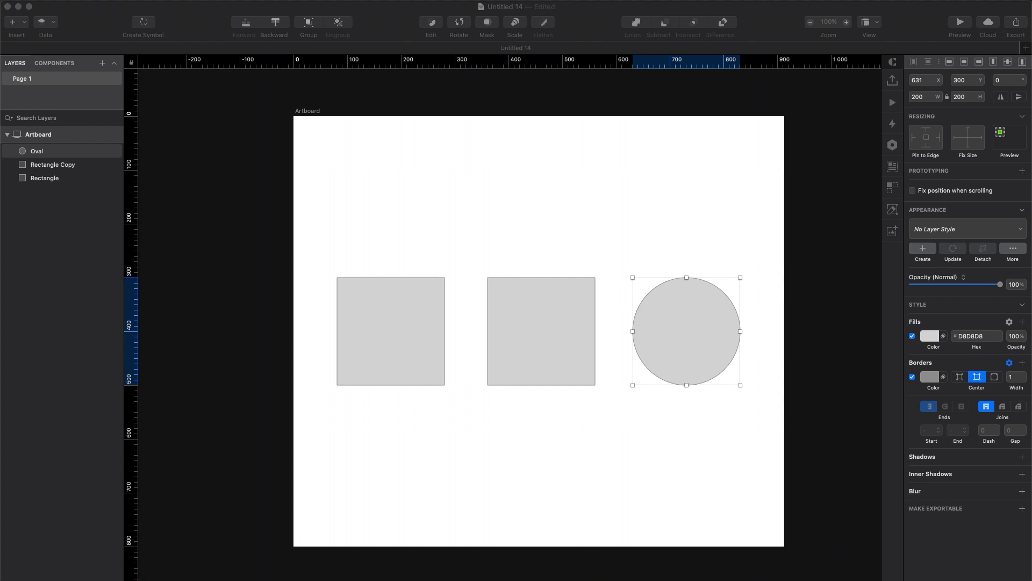
# Step: Rotate the 200 × 200 circle back to 0° at x 631, y 300
pyautogui.press('super+shift+r')
pyautogui.moveTo(677, 355)
pyautogui.mouseDown()
pyautogui.moveTo(656, 341)
pyautogui.moveTo(664, 295)
pyautogui.moveTo(705, 318)
pyautogui.moveTo(688, 336)
pyautogui.moveTo(666, 329)
pyautogui.moveTo(680, 308)
pyautogui.moveTo(703, 318)
pyautogui.mouseUp()
pyautogui.press('Return')
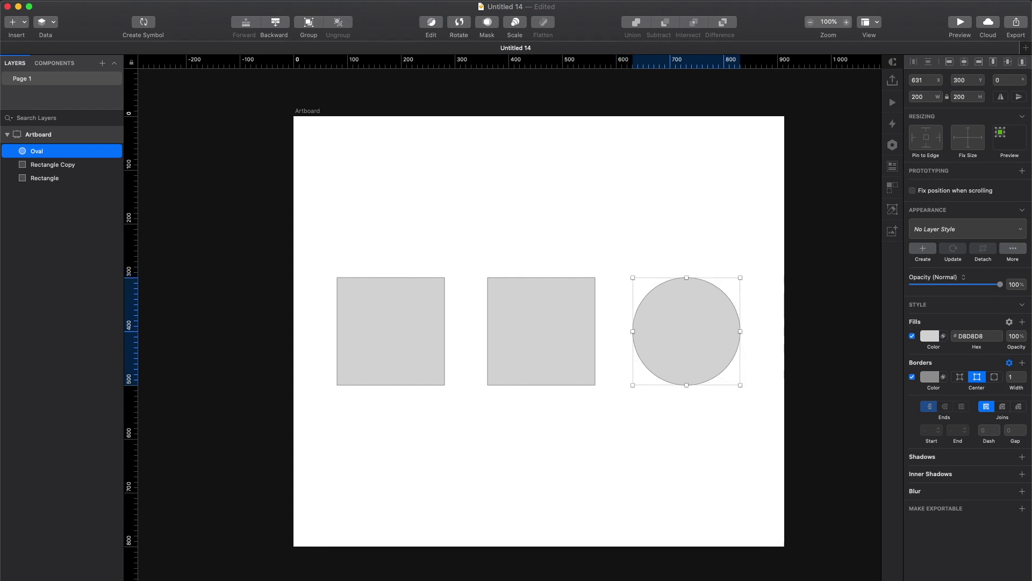
# Step: Remove the left square's grey fill
pyautogui.click(45, 178)
pyautogui.click(913, 365)
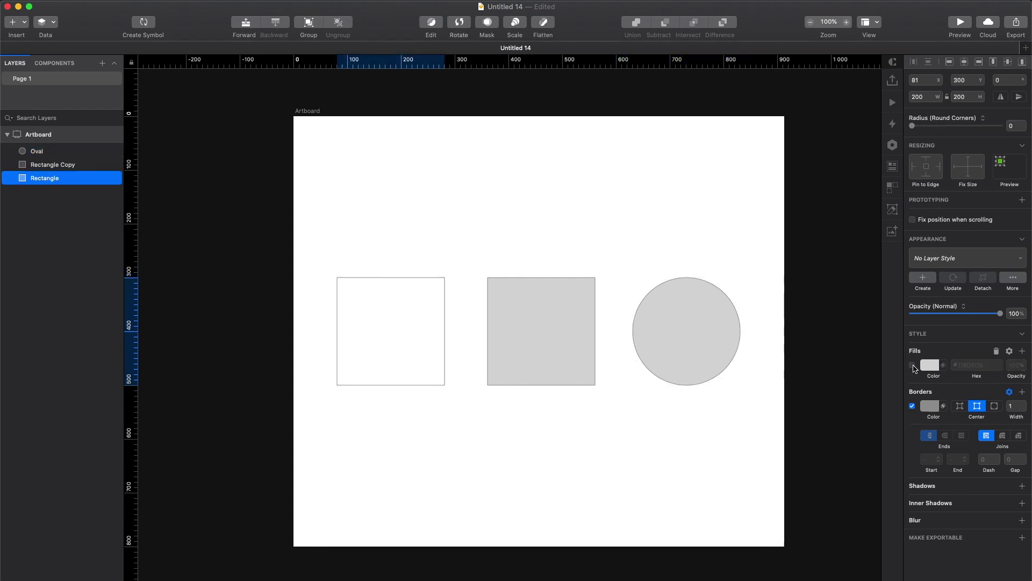
pyautogui.click(615, 452)
pyautogui.click(555, 348)
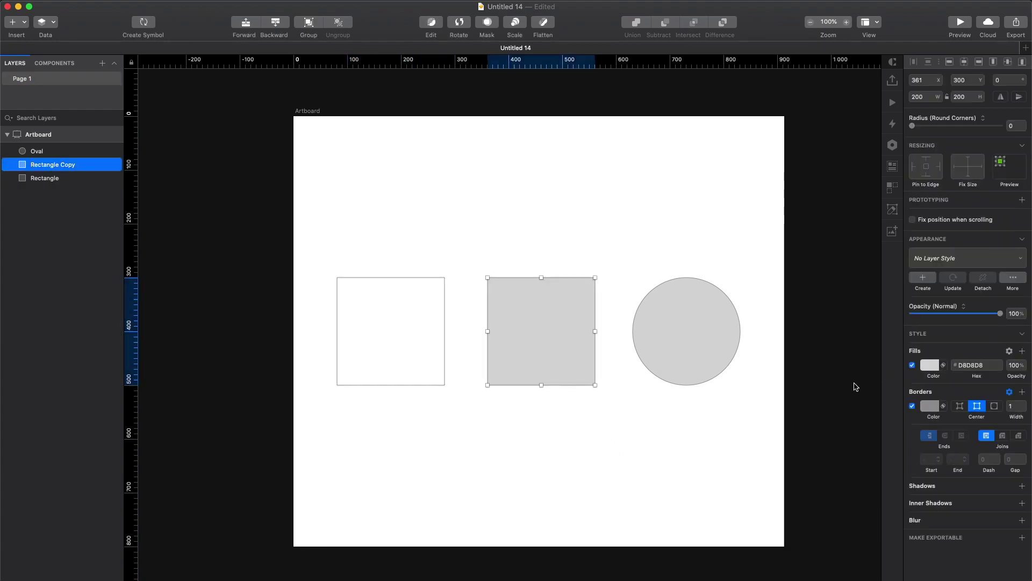
pyautogui.click(912, 406)
# Step: Turn off the circle's border and give it the purple linear gradient fill
pyautogui.click(647, 412)
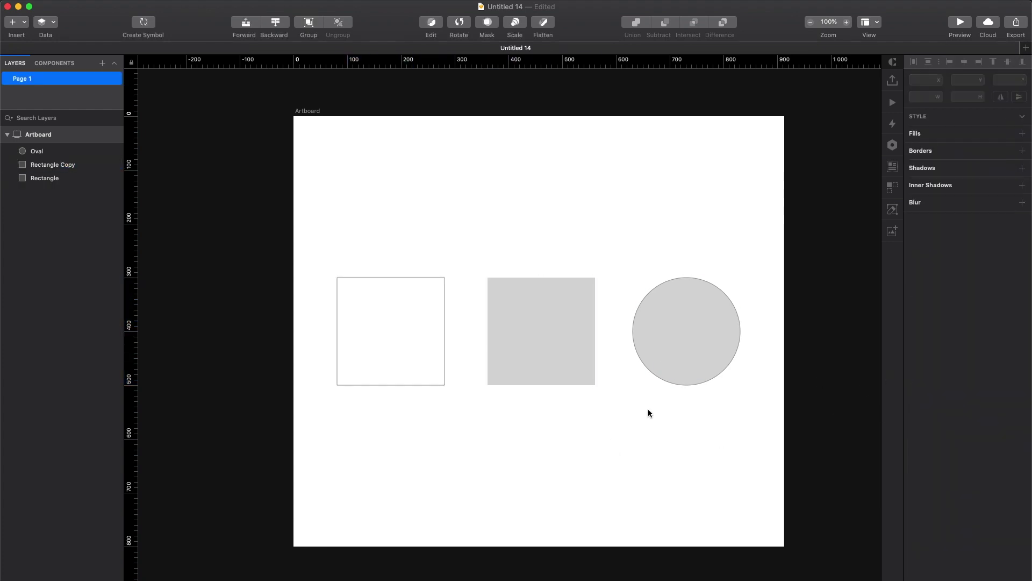
pyautogui.click(692, 357)
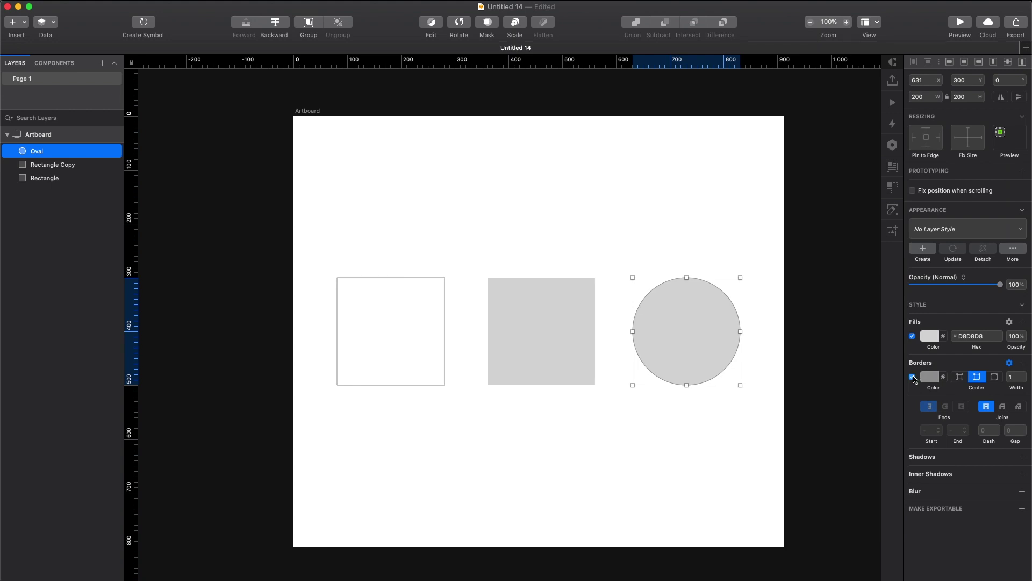
pyautogui.click(912, 377)
pyautogui.click(931, 337)
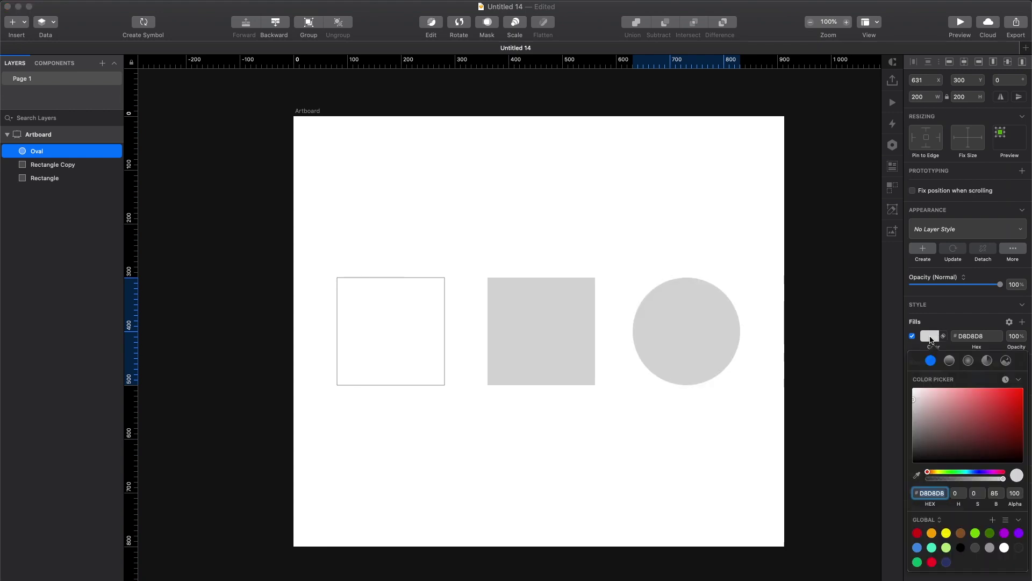
pyautogui.click(950, 361)
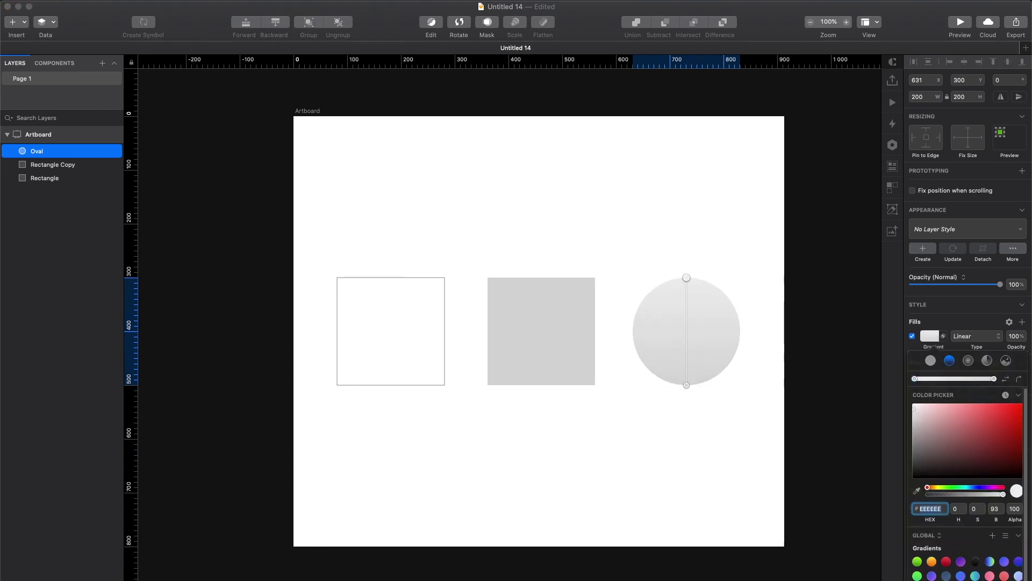
pyautogui.click(962, 561)
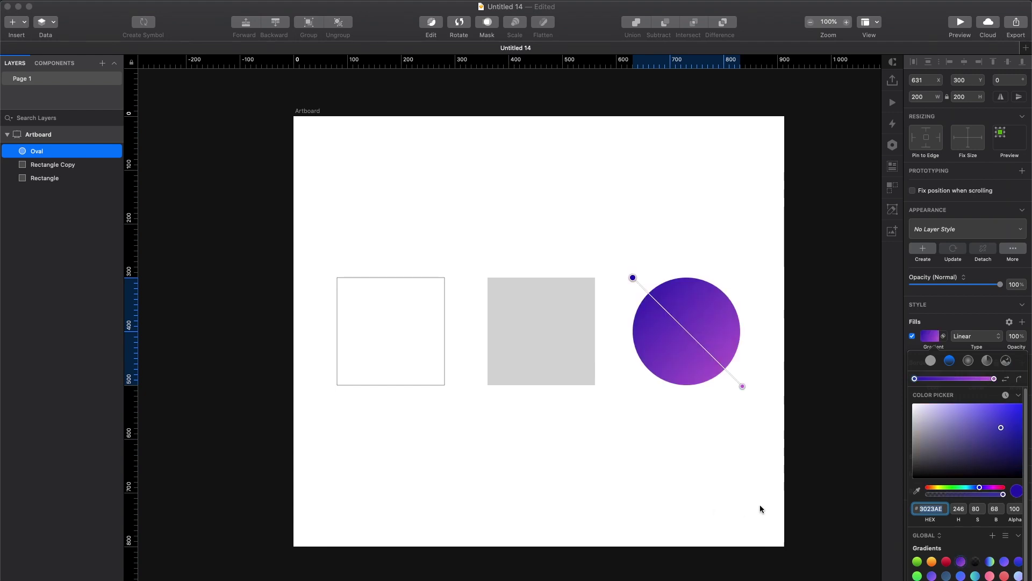
pyautogui.press('Escape')
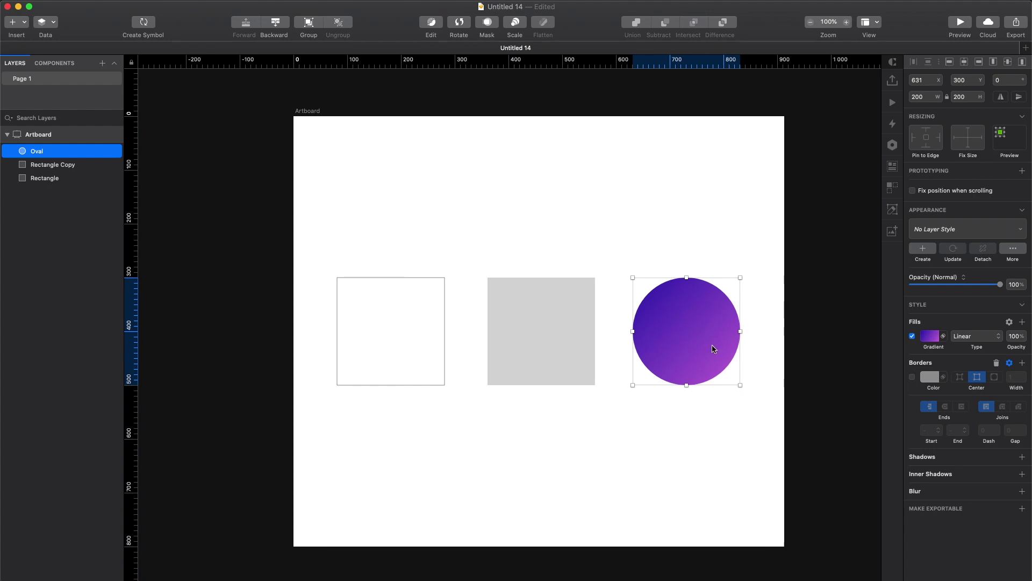
pyautogui.keyDown('shift'); pyautogui.click(537, 361); pyautogui.keyUp('shift')
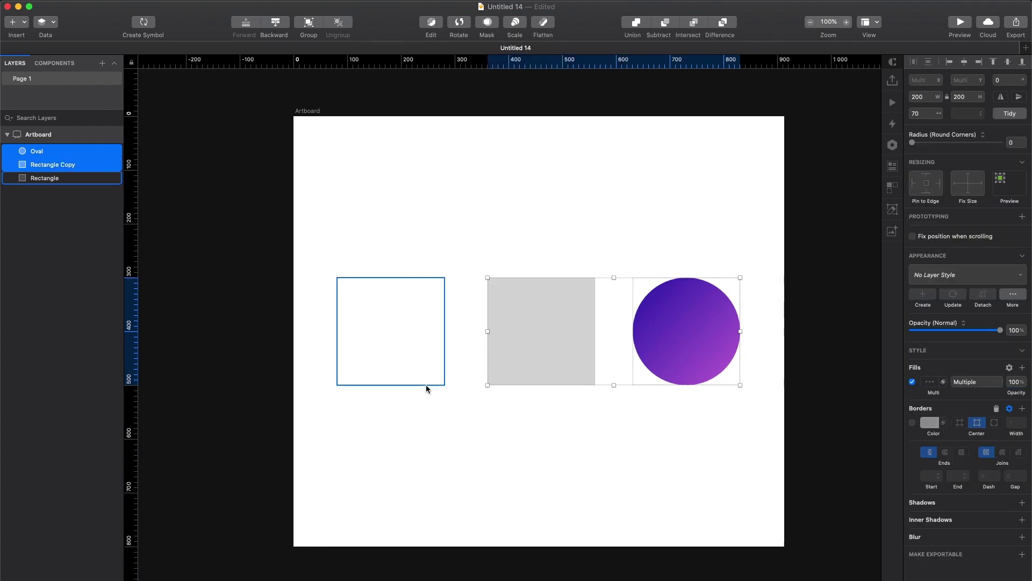
# Step: Move the three shapes up and slide the gradient circle left over the grey square
pyautogui.keyDown('shift'); pyautogui.moveTo(426, 385); pyautogui.dragTo(447, 293); pyautogui.keyUp('shift')
pyautogui.click(474, 341)
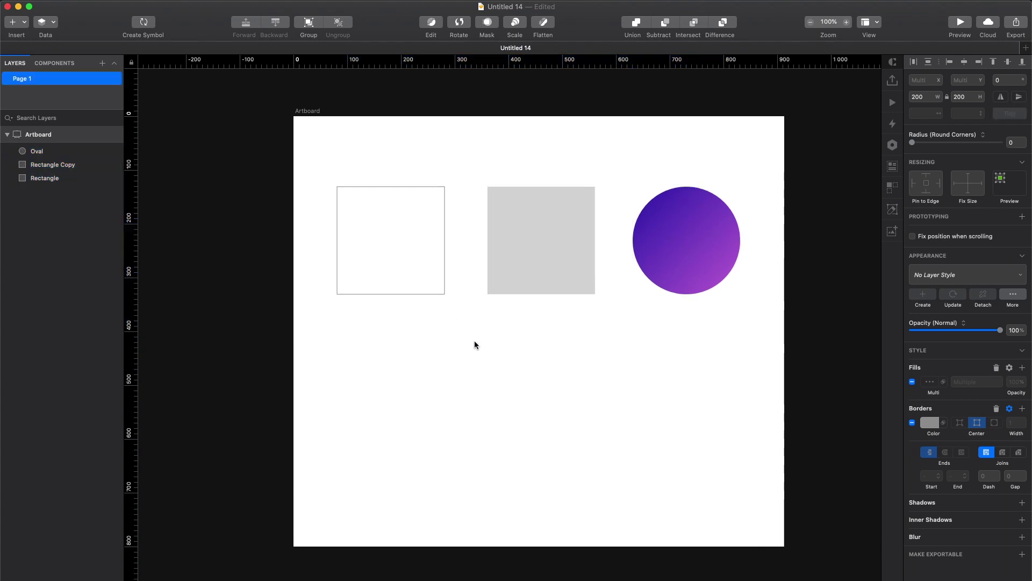
pyautogui.click(712, 265)
pyautogui.moveTo(712, 265); pyautogui.dragTo(630, 267)
pyautogui.keyDown('shift'); pyautogui.moveTo(536, 289); pyautogui.dragTo(432, 287); pyautogui.keyUp('shift')
pyautogui.click(515, 342)
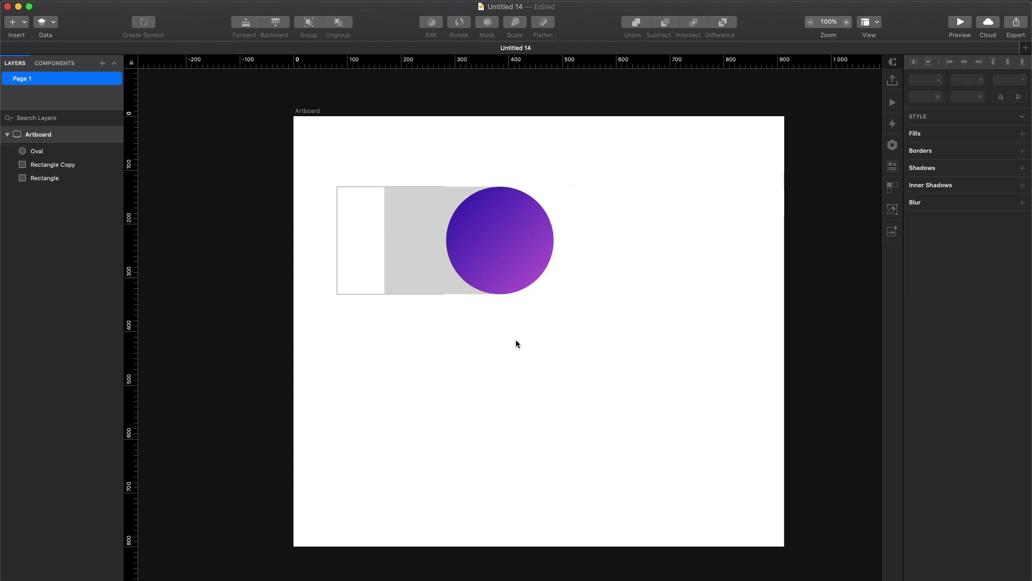
# Step: Tuck the gradient circle behind the grey square, then delete all the shapes
pyautogui.click(374, 292)
pyautogui.click(526, 263)
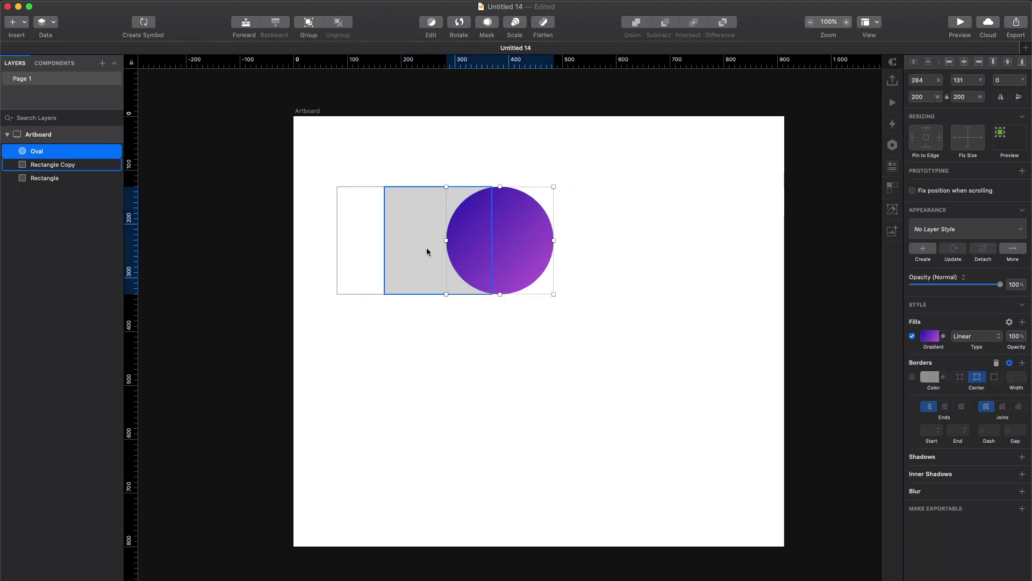
pyautogui.moveTo(39, 164); pyautogui.dragTo(39, 169)
pyautogui.click(478, 353)
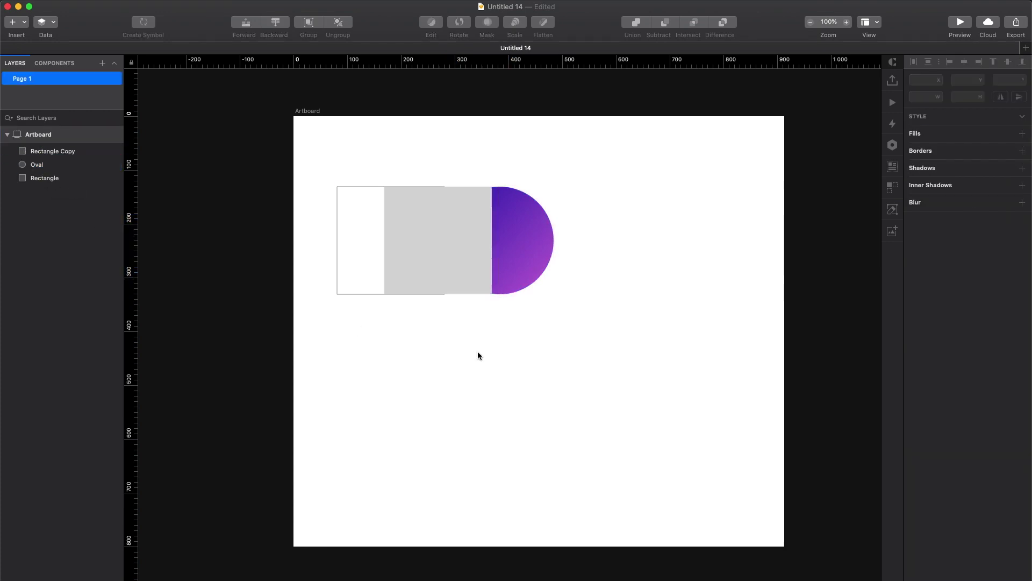
pyautogui.moveTo(540, 239); pyautogui.dragTo(534, 242)
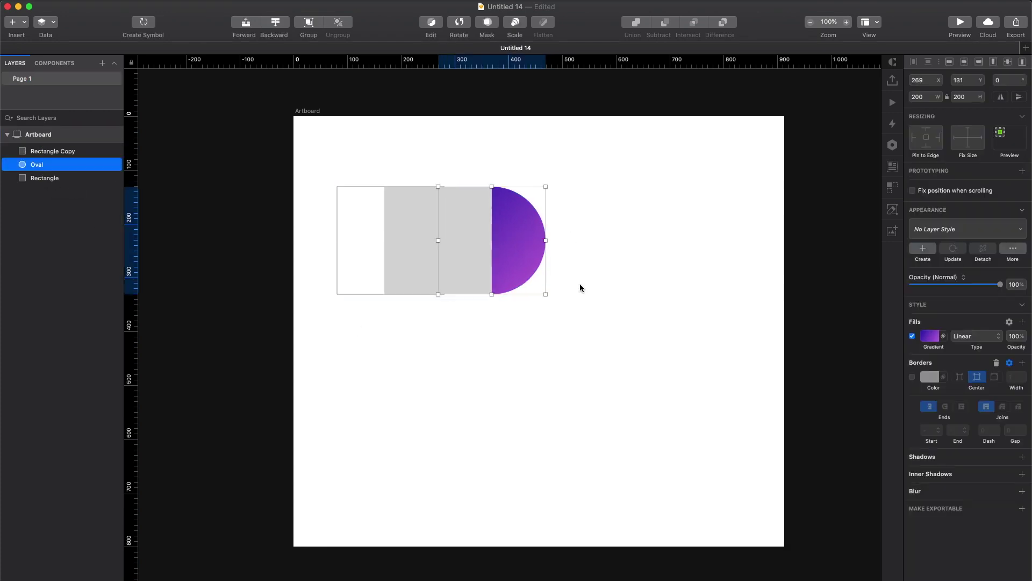
pyautogui.press('super+a')
pyautogui.press('Delete')
# Step: Draw a new square and set its width to 100
pyautogui.press('r')
pyautogui.moveTo(460, 276); pyautogui.dragTo(521, 311)
pyautogui.click(922, 98)
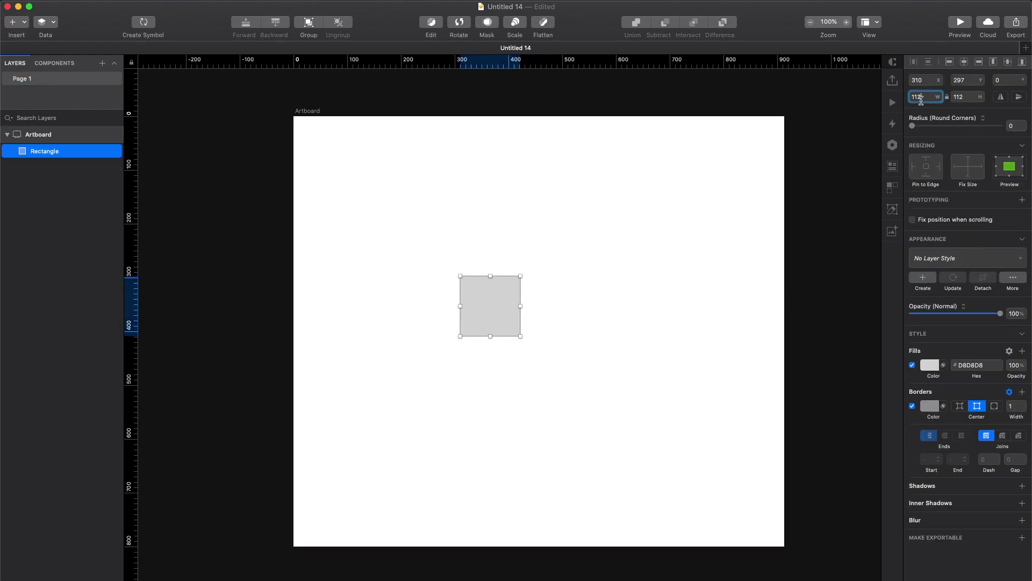
pyautogui.write('100')
pyautogui.press('Tab')
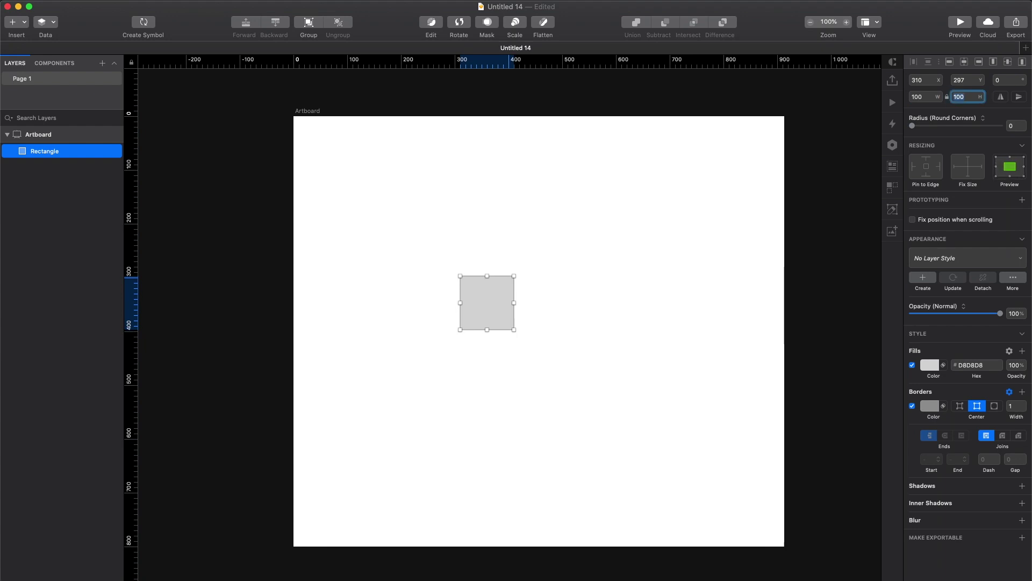
pyautogui.click(574, 388)
pyautogui.click(496, 300)
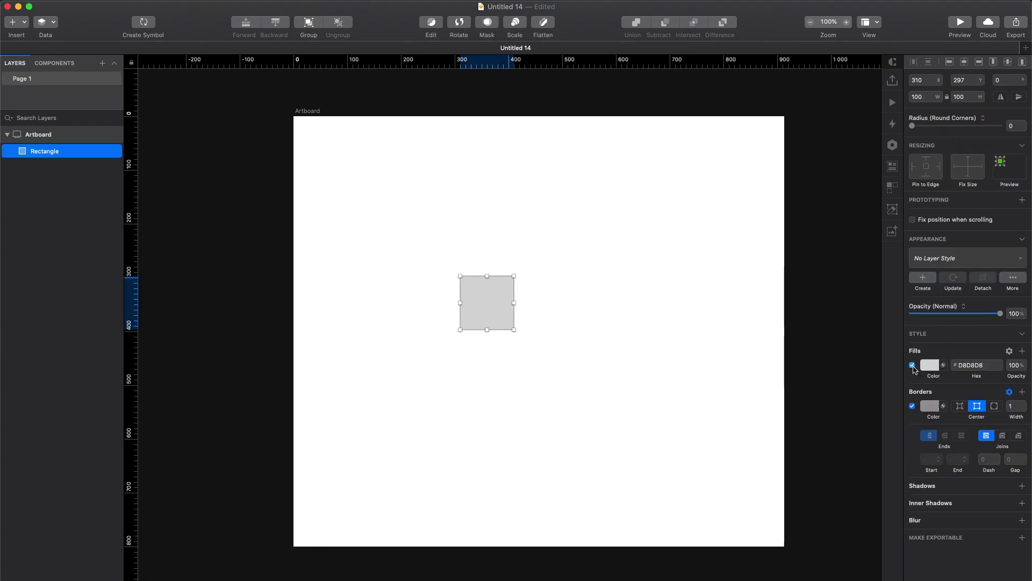
# Step: Remove the square's fill and give it a 10-pixel FF0000 red border
pyautogui.click(912, 366)
pyautogui.click(931, 409)
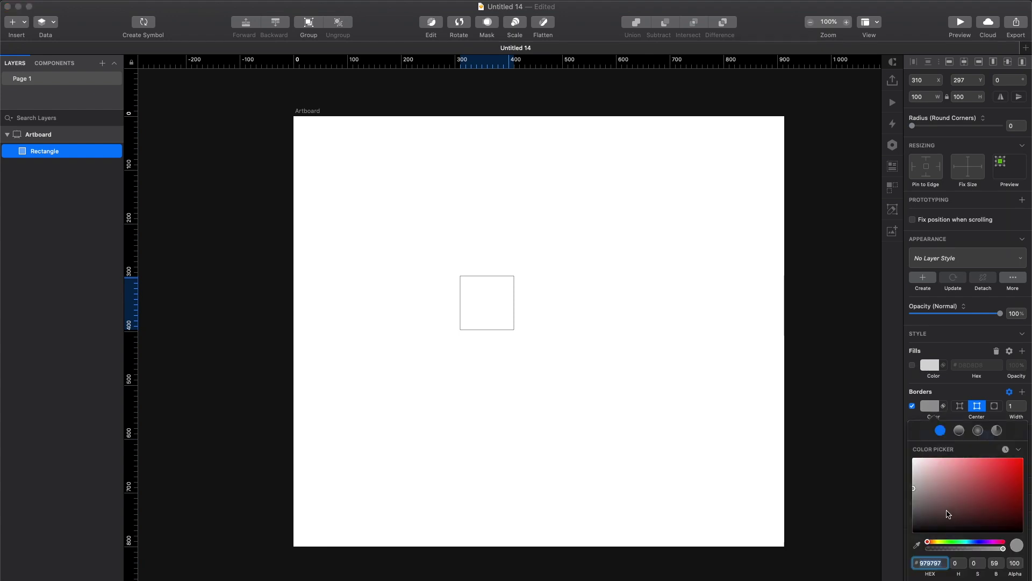
pyautogui.write('ff0000')
pyautogui.press('Return')
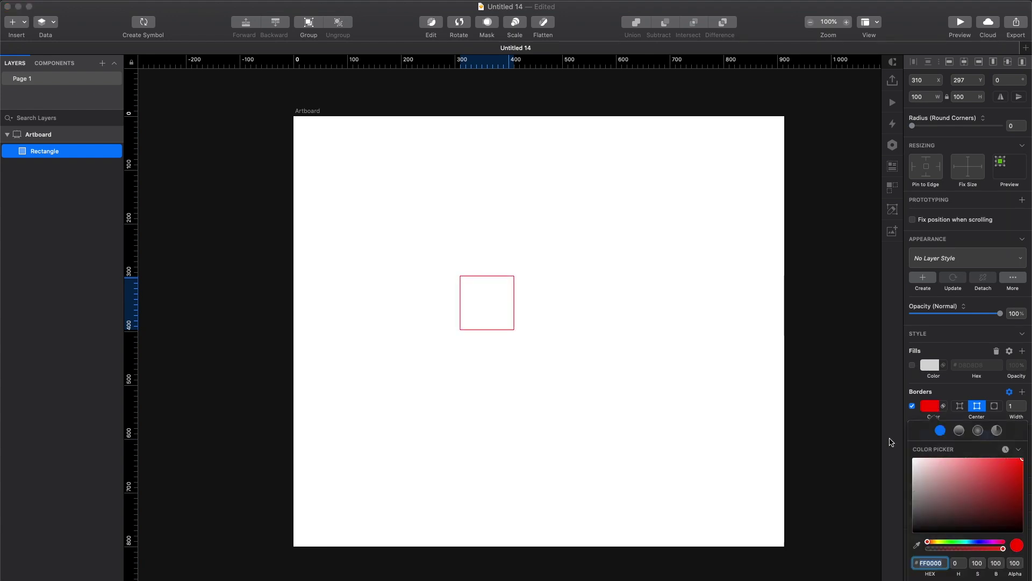
pyautogui.click(892, 442)
pyautogui.click(1016, 407)
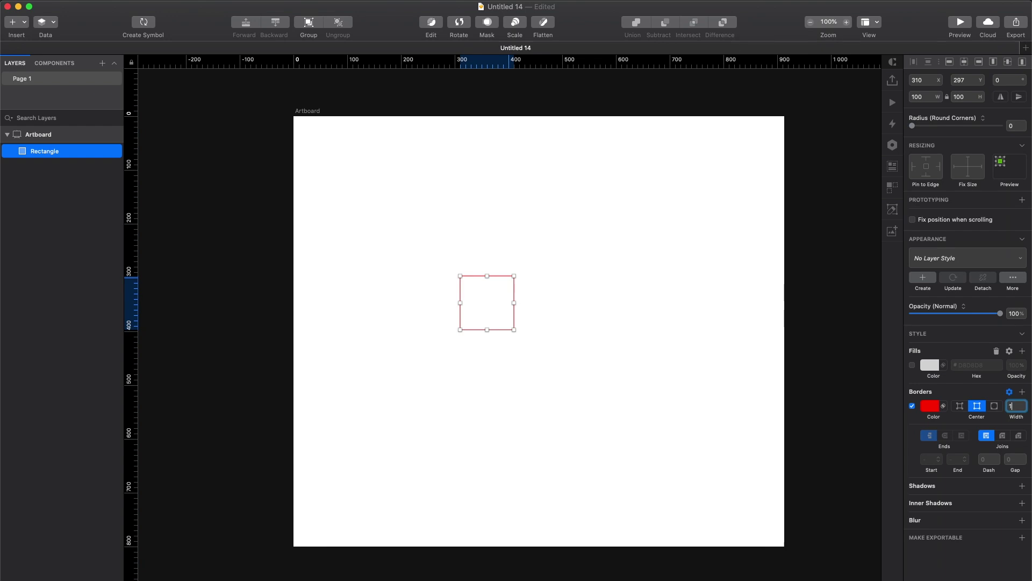
pyautogui.write('0')
pyautogui.click(523, 380)
# Step: Duplicate the red square twice and center the three squares on the artboard
pyautogui.moveTo(492, 331); pyautogui.dragTo(597, 345)
pyautogui.press('super+d')
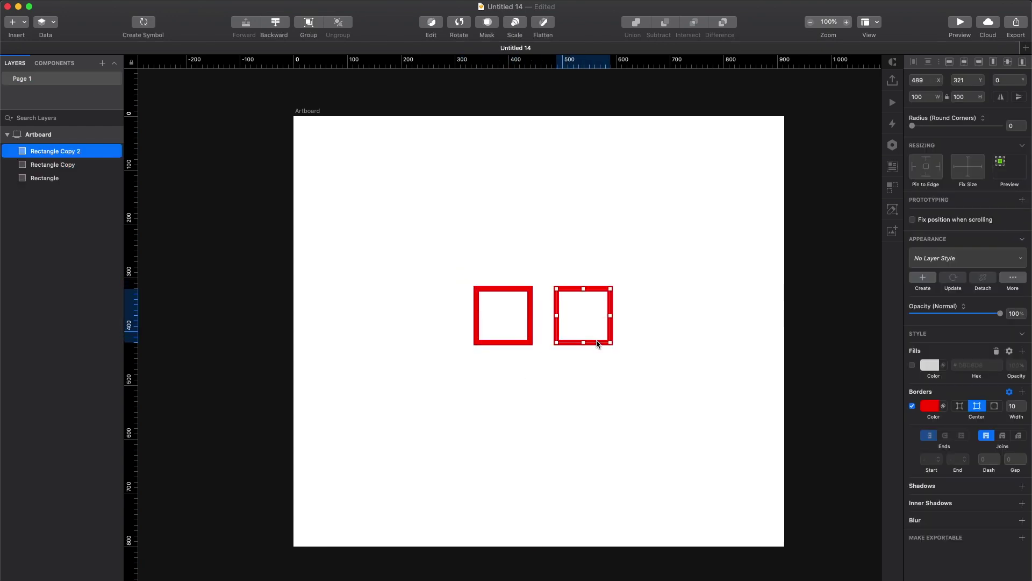
pyautogui.press('super+a')
pyautogui.moveTo(522, 345); pyautogui.dragTo(477, 362)
# Step: Set the first square's border to inside and the third square's border to outside
pyautogui.click(477, 362)
pyautogui.click(960, 406)
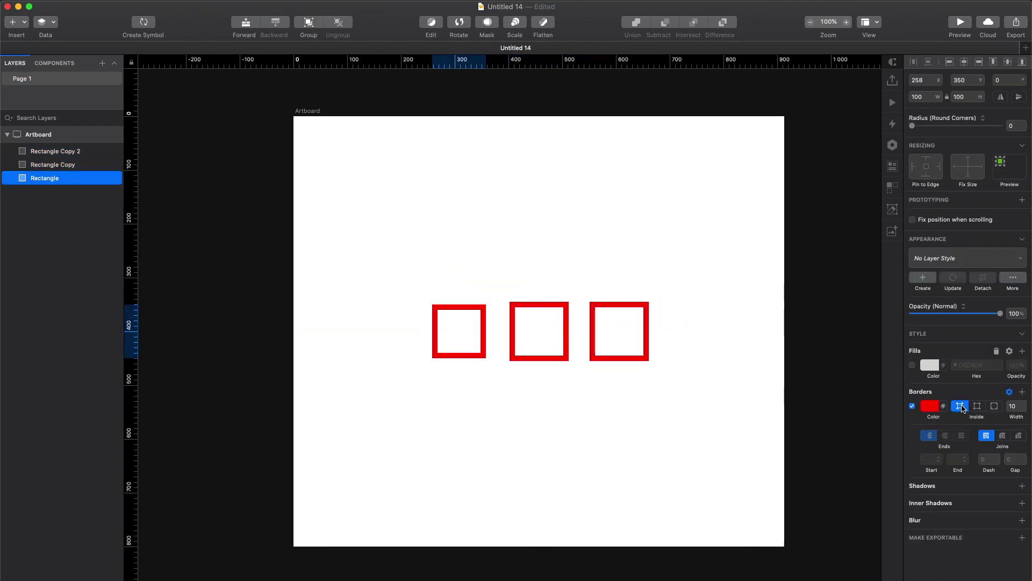
pyautogui.click(624, 359)
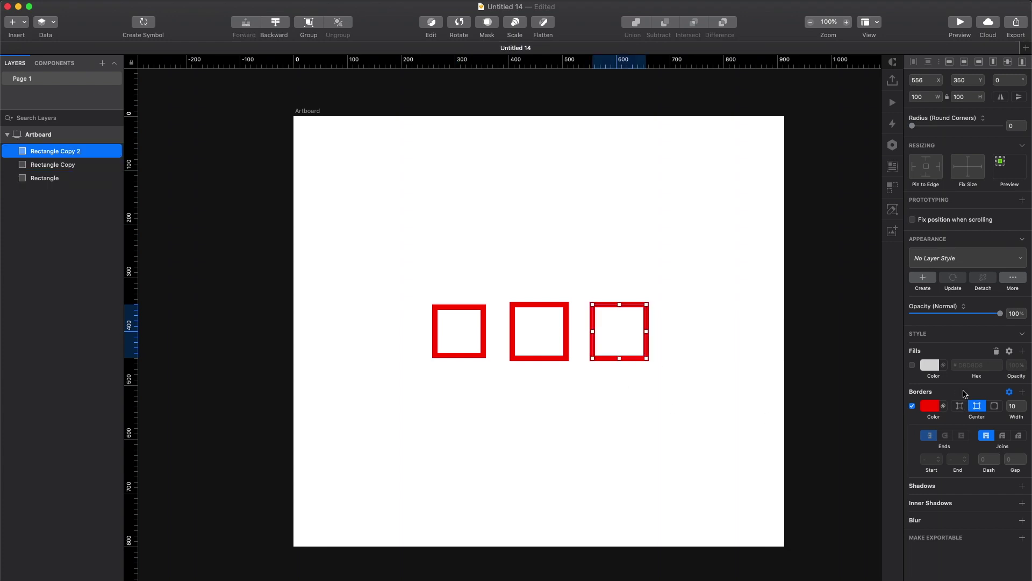
pyautogui.click(993, 406)
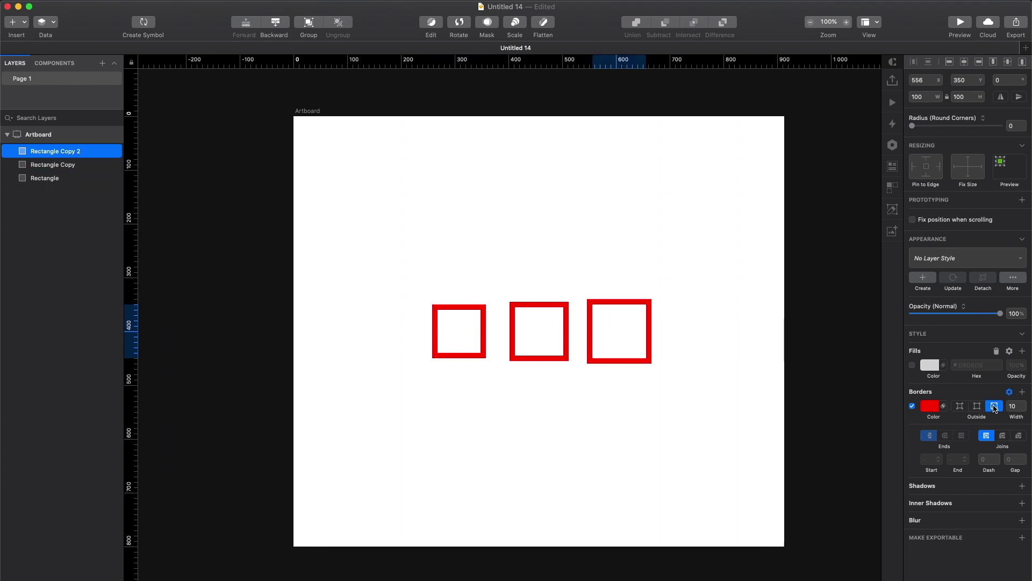
pyautogui.click(672, 445)
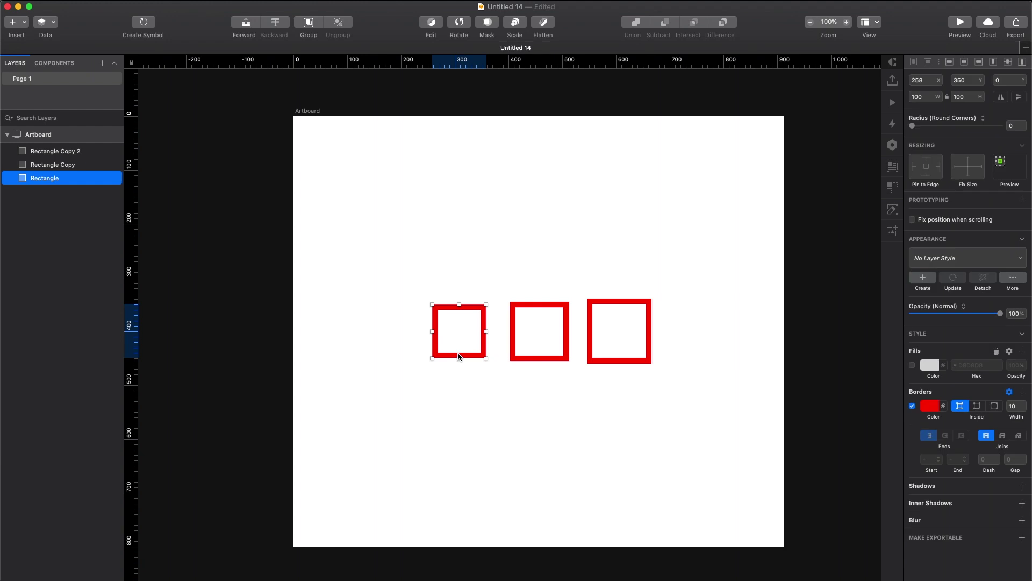
pyautogui.click(542, 352)
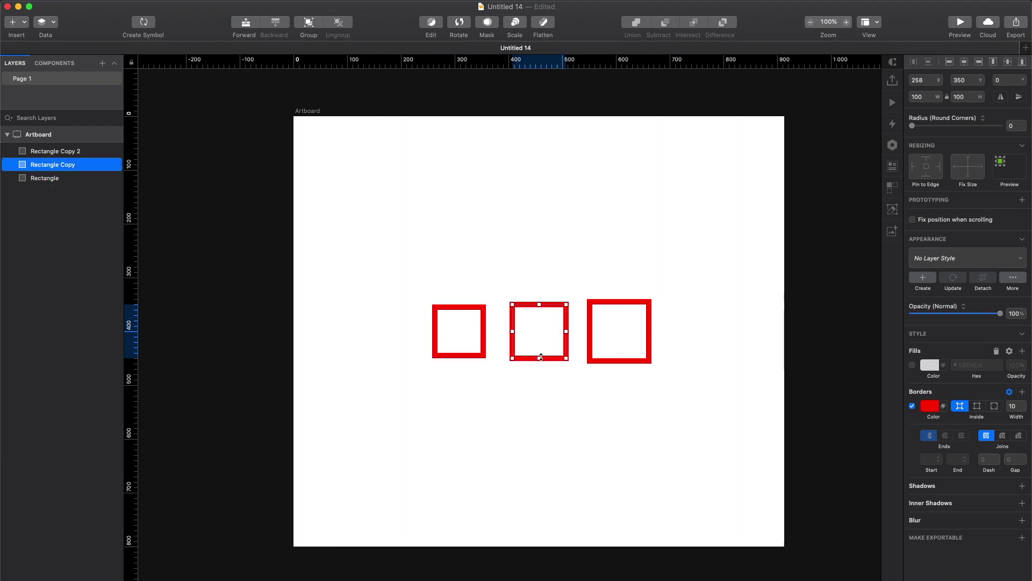
pyautogui.click(617, 359)
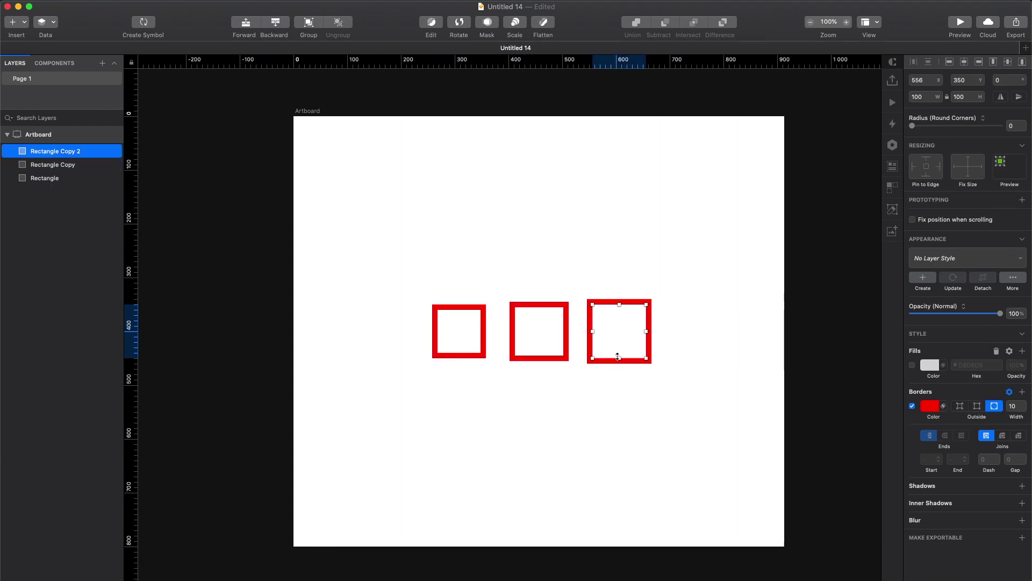
pyautogui.click(508, 398)
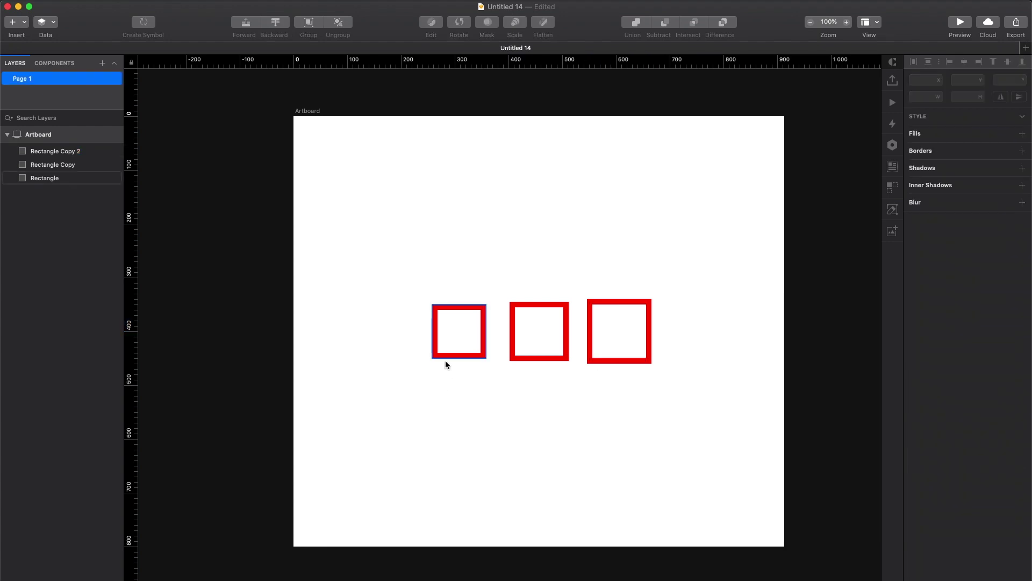
pyautogui.click(446, 356)
pyautogui.click(447, 367)
# Step: Add a '100' text label and move it into the first square
pyautogui.press('t')
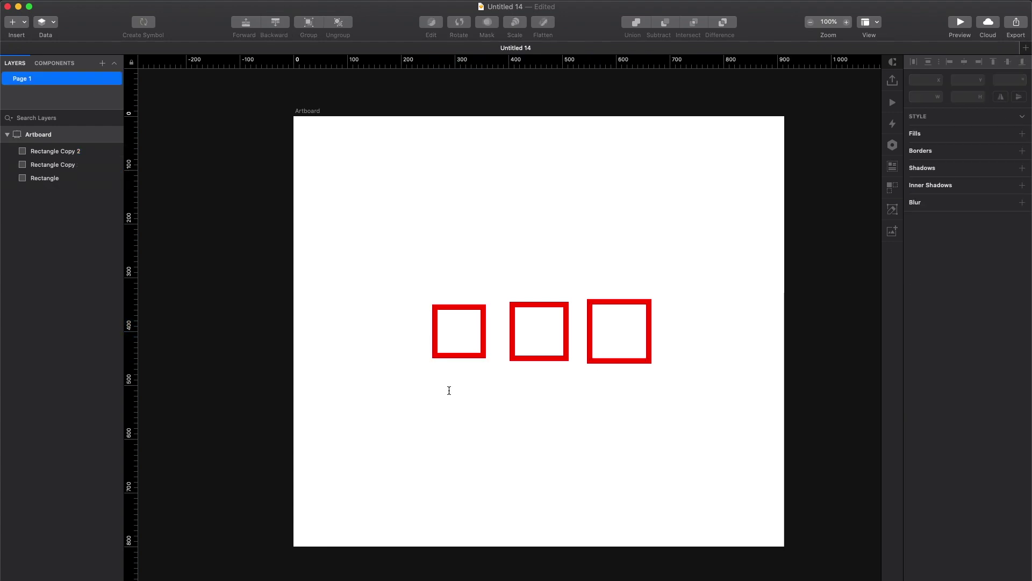
pyautogui.click(449, 385)
pyautogui.write('100')
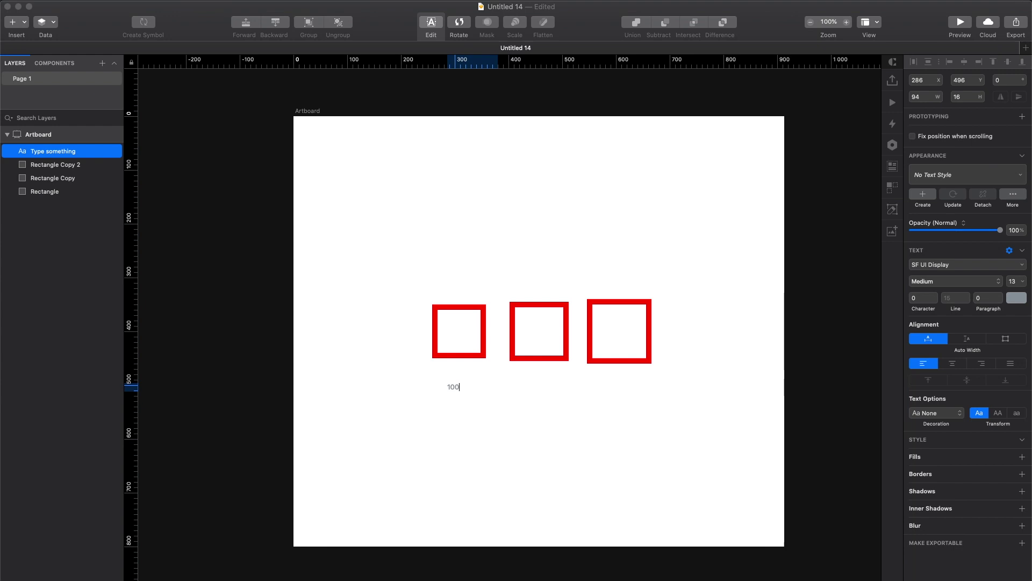
pyautogui.press('Escape')
pyautogui.moveTo(454, 389); pyautogui.dragTo(537, 332)
# Step: Copy the label into the second and third squares, editing them to 110 and 120
pyautogui.press('super+d')
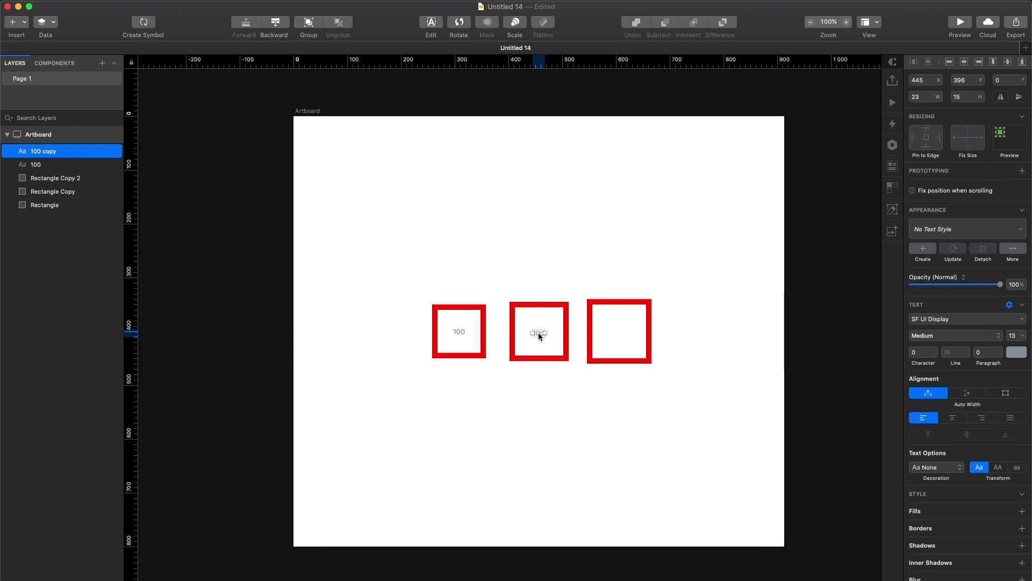
pyautogui.doubleClick(538, 332)
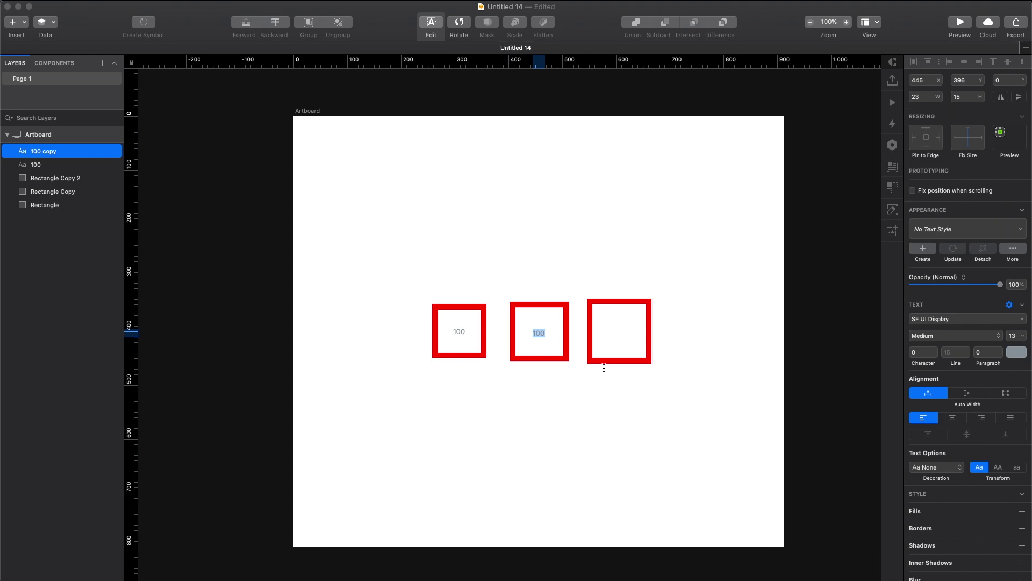
pyautogui.write('110')
pyautogui.press('Escape')
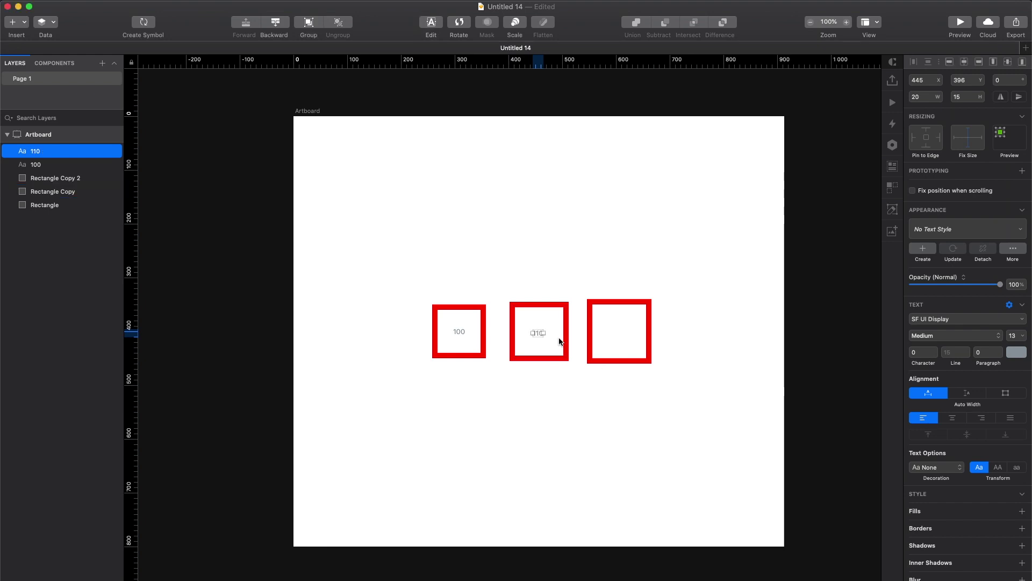
pyautogui.moveTo(537, 331); pyautogui.dragTo(620, 334)
pyautogui.doubleClick(620, 333)
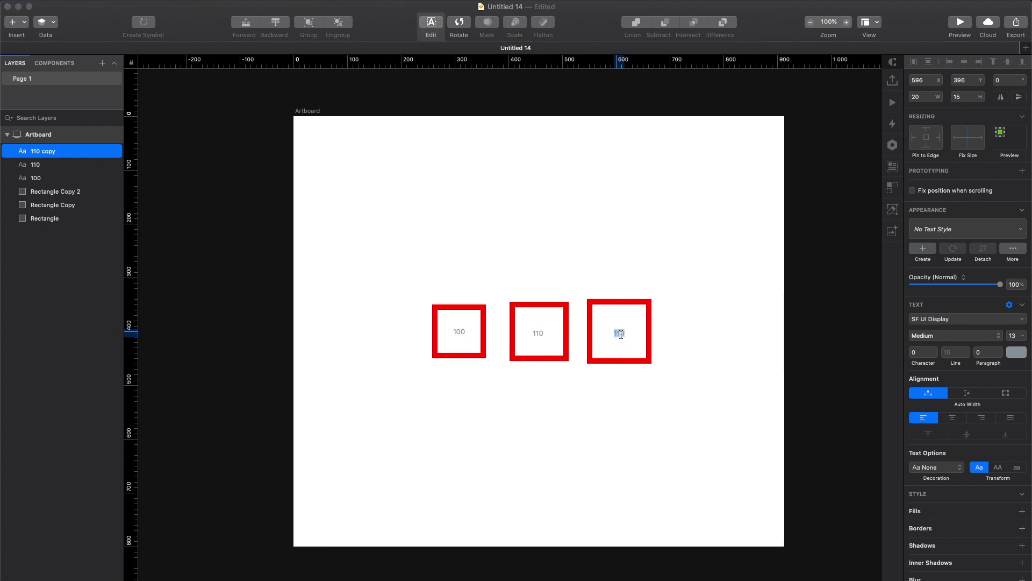
pyautogui.press('Escape')
# Step: Set rounded border joins on the 110 and 120 squares
pyautogui.press('super+plus')
pyautogui.hotkey('shift', 'Tab')
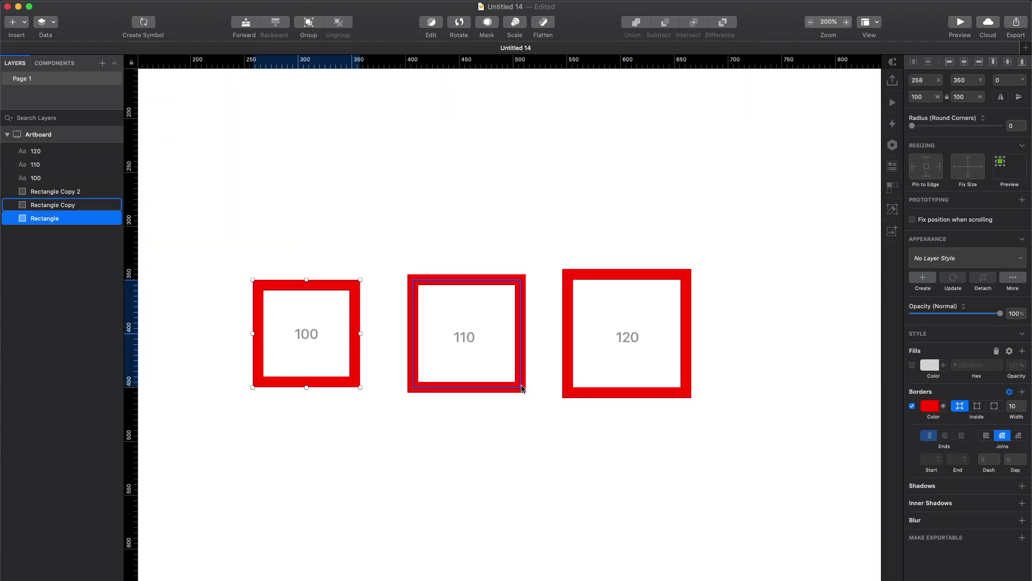
pyautogui.hotkey('shift', 'Tab')
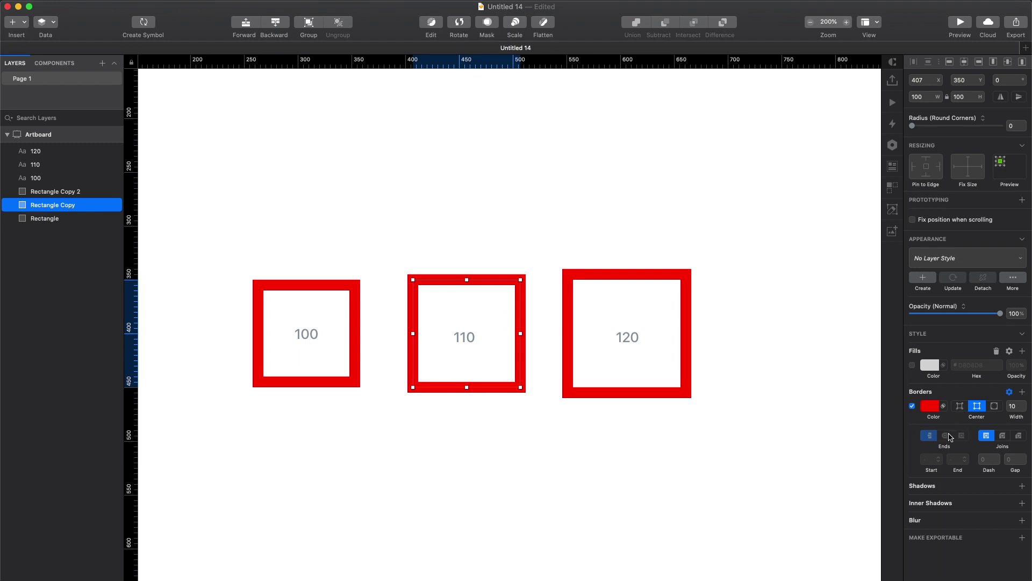
pyautogui.click(1003, 436)
pyautogui.click(683, 392)
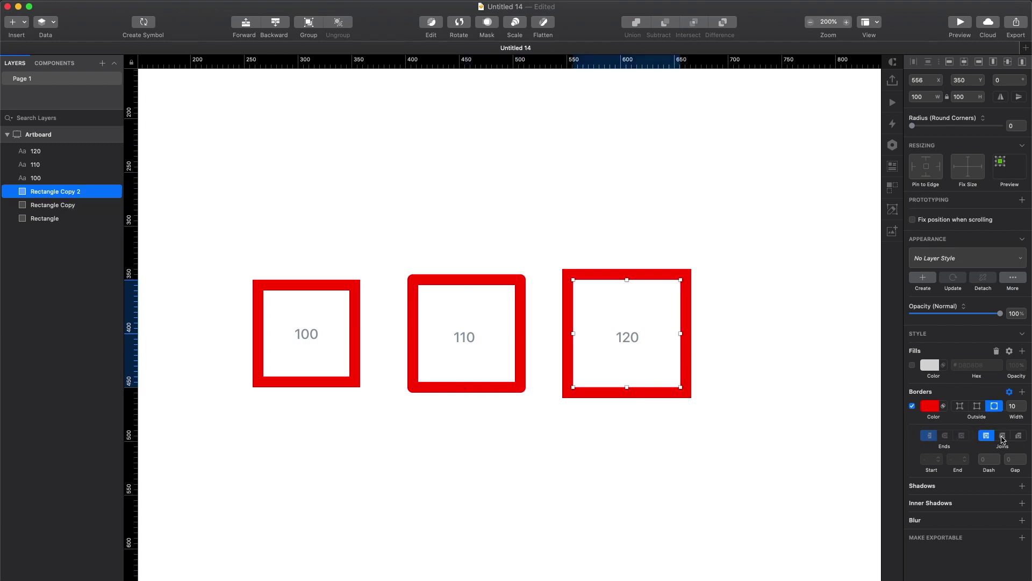
pyautogui.click(1004, 436)
pyautogui.click(1018, 437)
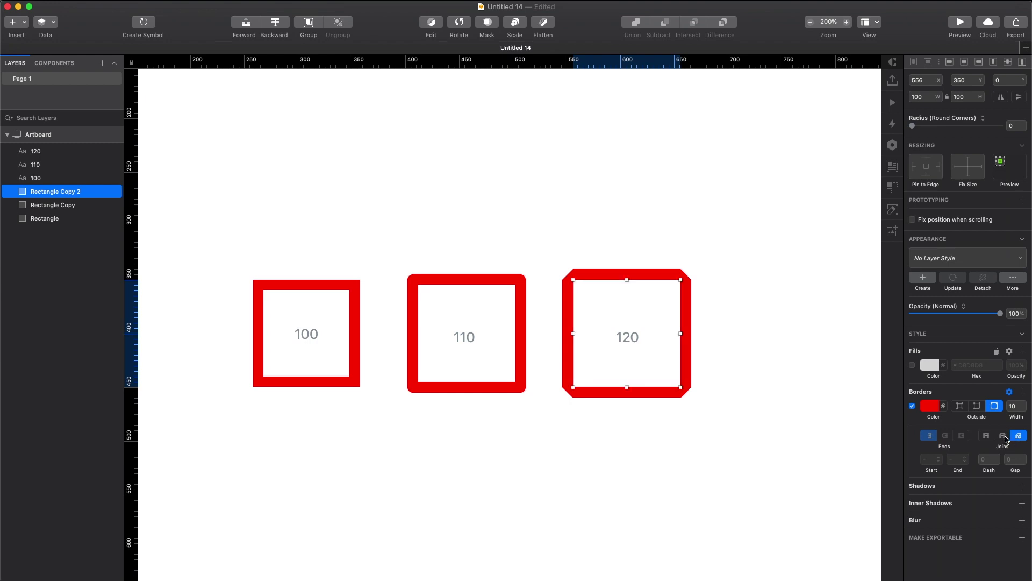
pyautogui.click(1003, 437)
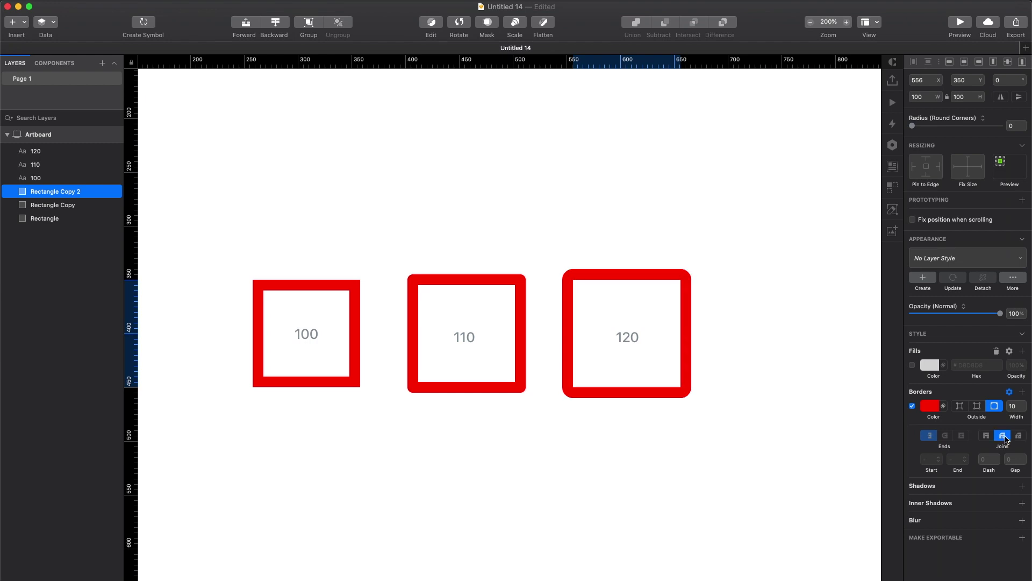
pyautogui.click(779, 475)
pyautogui.keyDown('alt'); pyautogui.click(530, 425); pyautogui.keyUp('alt')
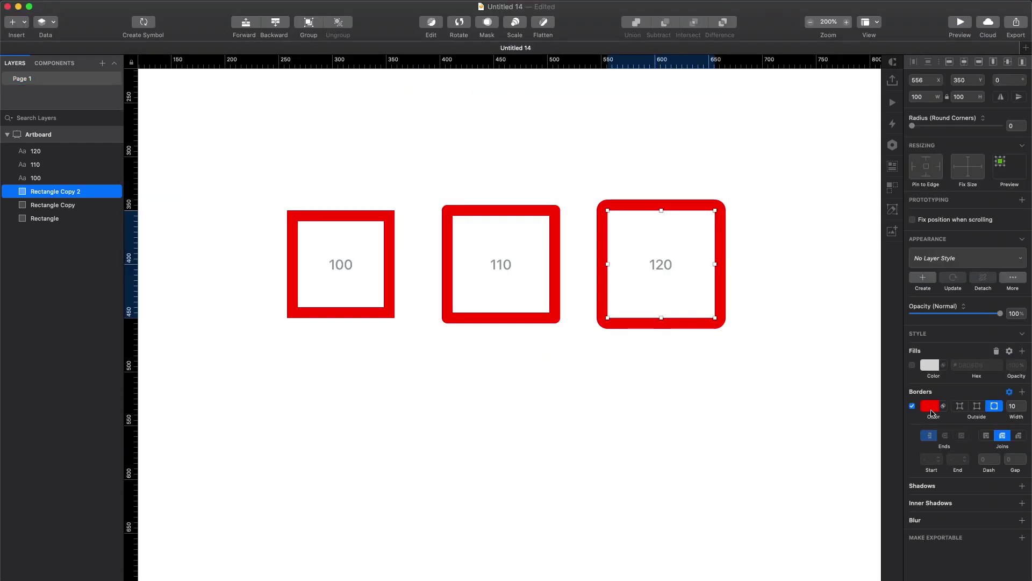
# Step: Make the 120 square's border a linear gradient from red bottom-left to orange top-right
pyautogui.click(934, 408)
pyautogui.click(959, 431)
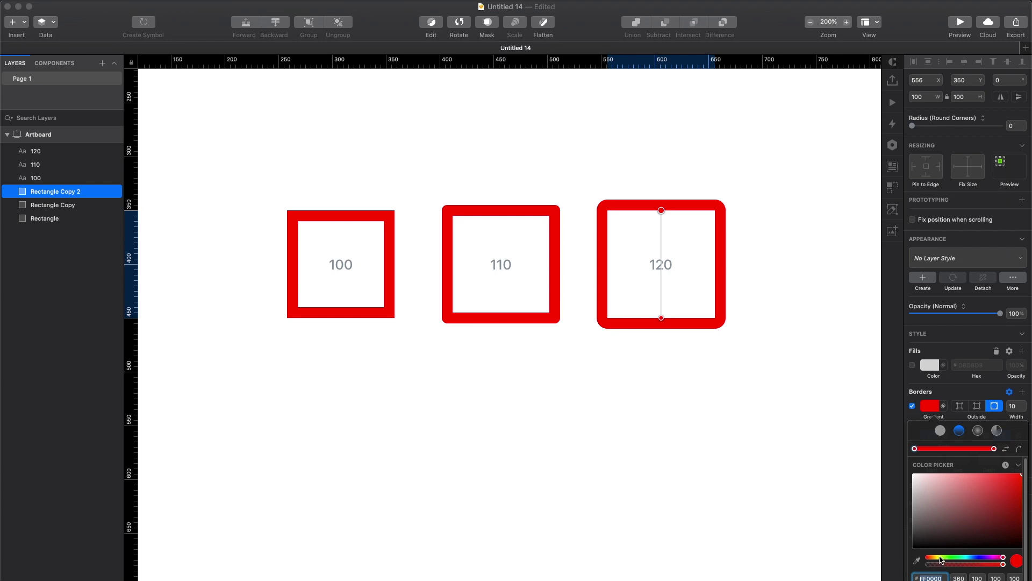
pyautogui.click(936, 558)
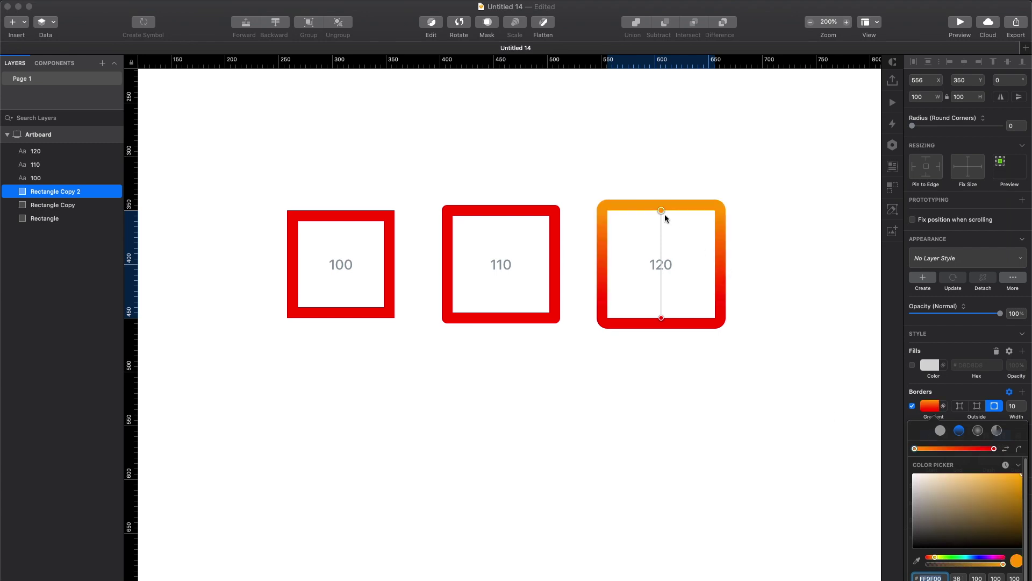
pyautogui.moveTo(663, 212); pyautogui.dragTo(719, 212)
pyautogui.moveTo(662, 319); pyautogui.dragTo(627, 329)
pyautogui.click(520, 321)
# Step: Drag the 110 square's bottom-right corner down and its top-left corner up to slant it
pyautogui.doubleClick(519, 322)
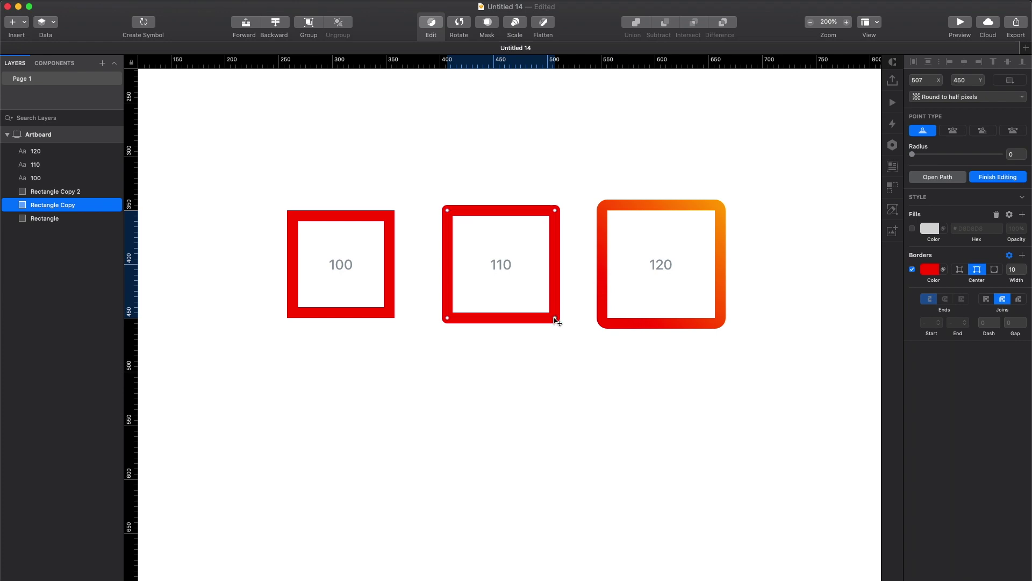
pyautogui.moveTo(555, 320); pyautogui.dragTo(557, 350)
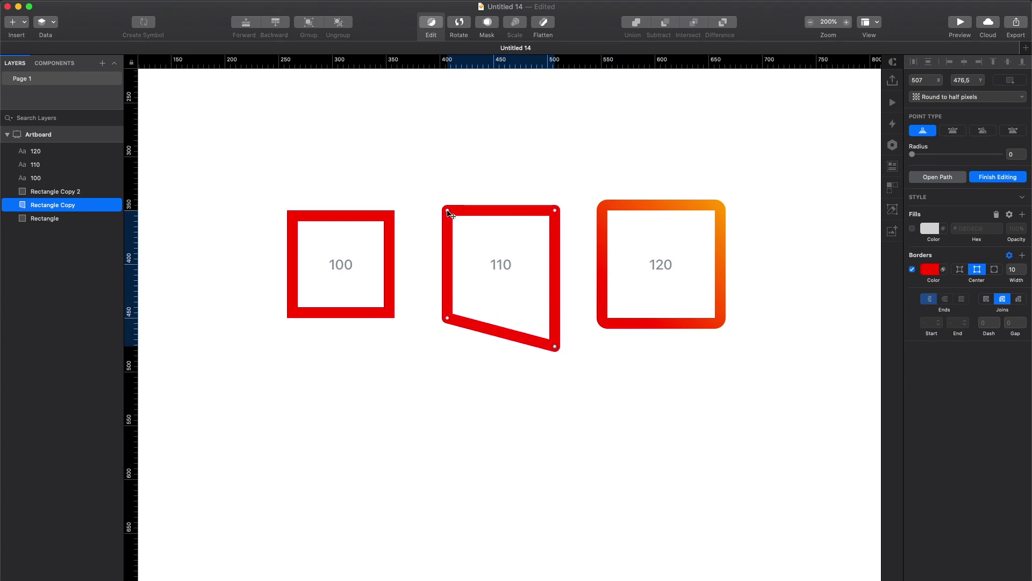
pyautogui.moveTo(451, 214); pyautogui.dragTo(451, 186)
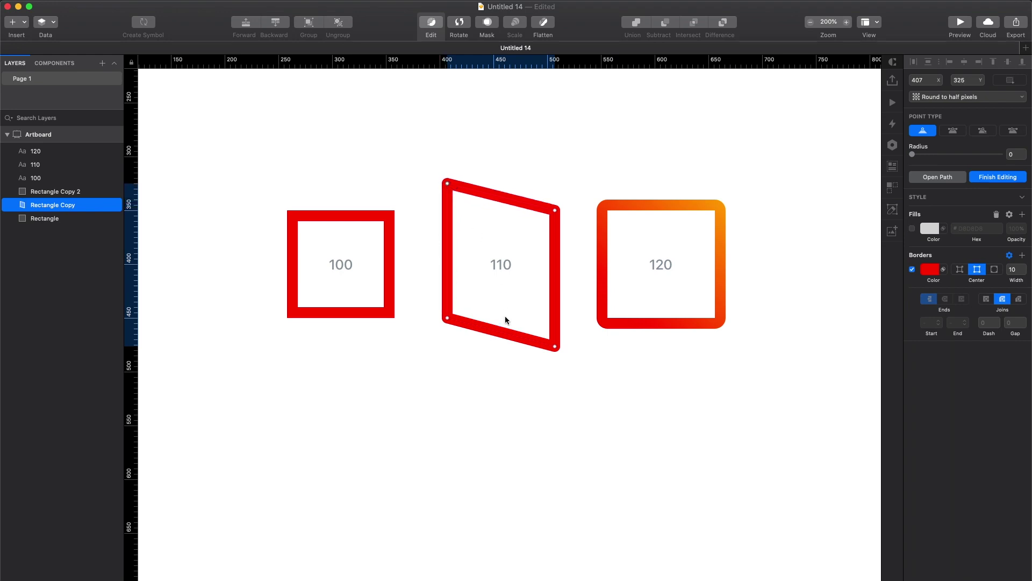
# Step: Add a straight-cornered point to the bottom edge, pull it down, and finish editing
pyautogui.click(502, 332)
pyautogui.doubleClick(501, 332)
pyautogui.moveTo(502, 332); pyautogui.dragTo(502, 354)
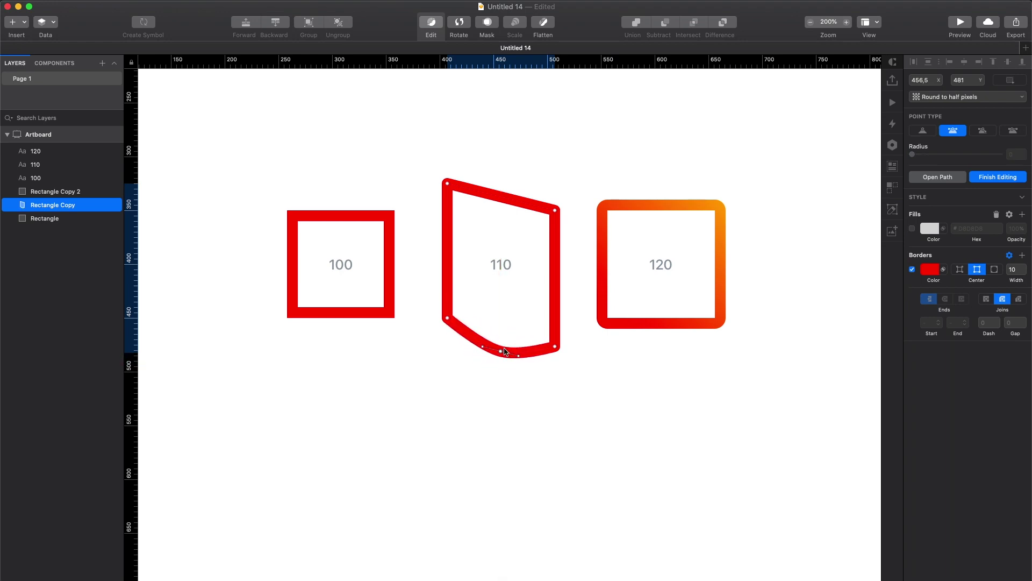
pyautogui.click(924, 131)
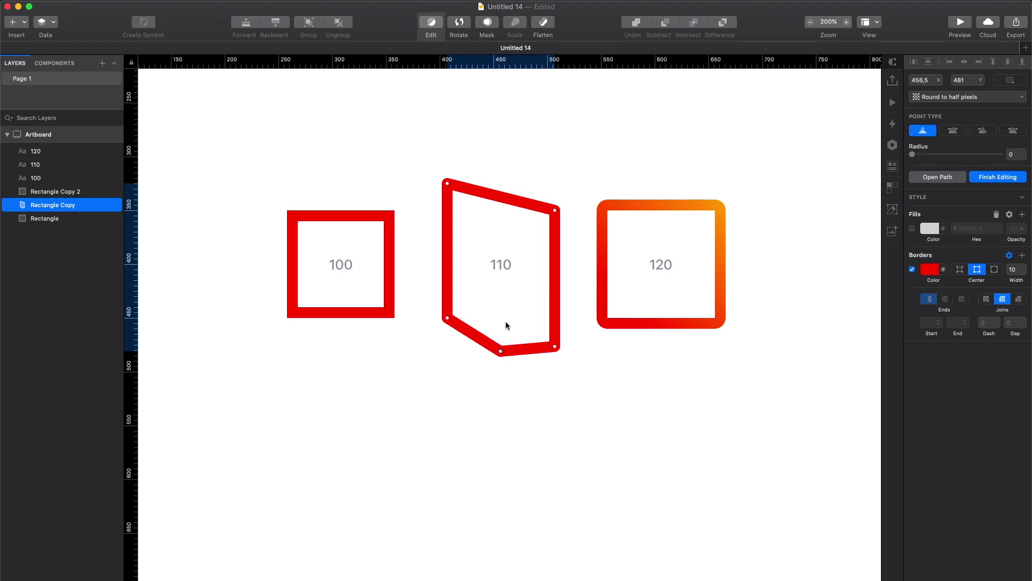
pyautogui.moveTo(501, 352); pyautogui.dragTo(497, 356)
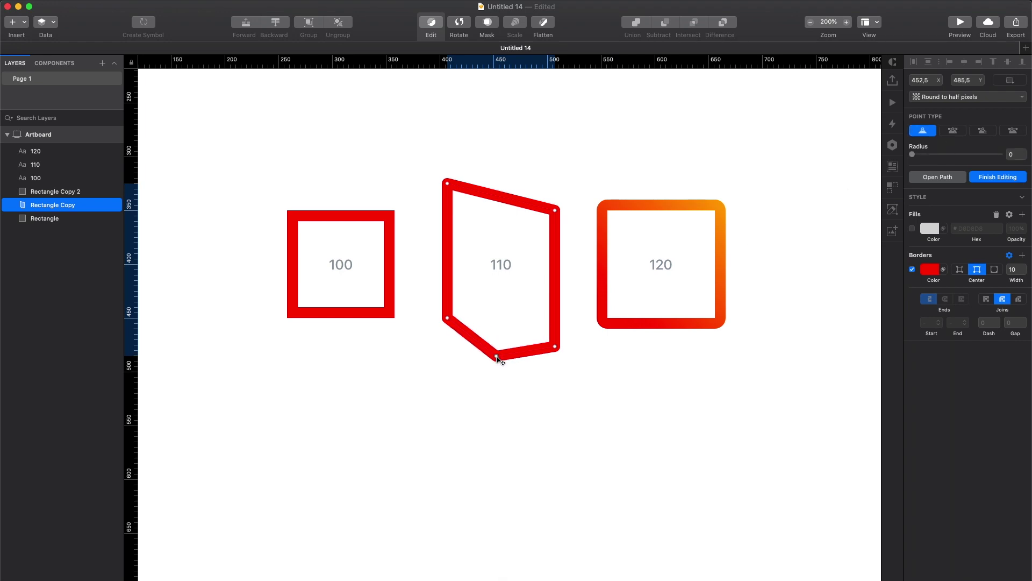
pyautogui.click(563, 407)
pyautogui.click(563, 407)
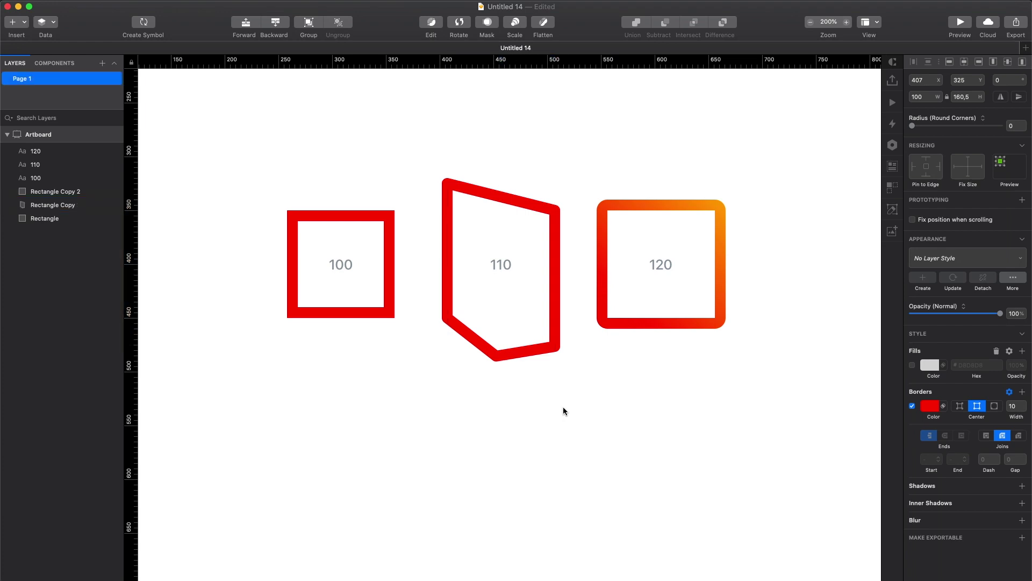
pyautogui.press('super+0')
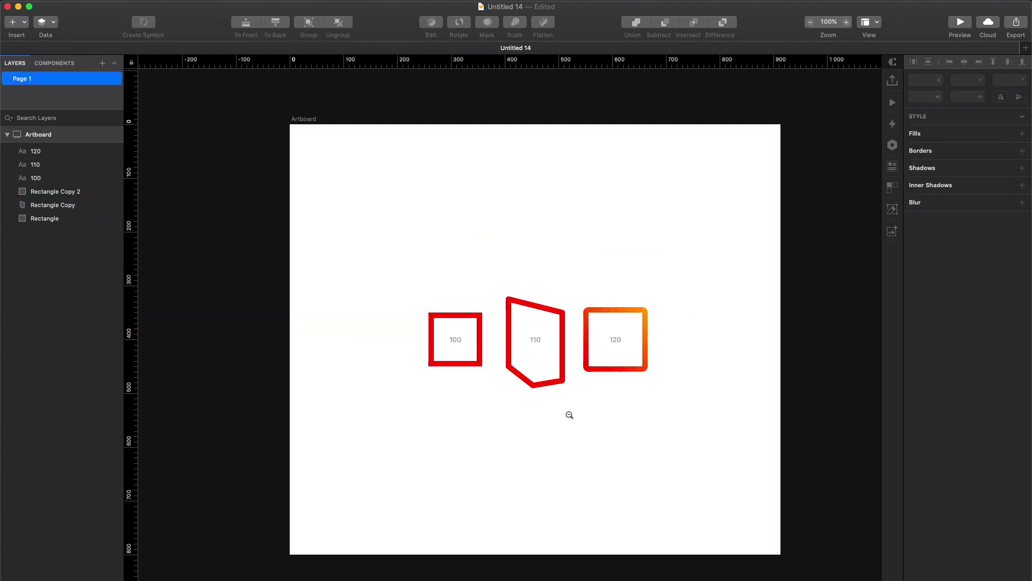